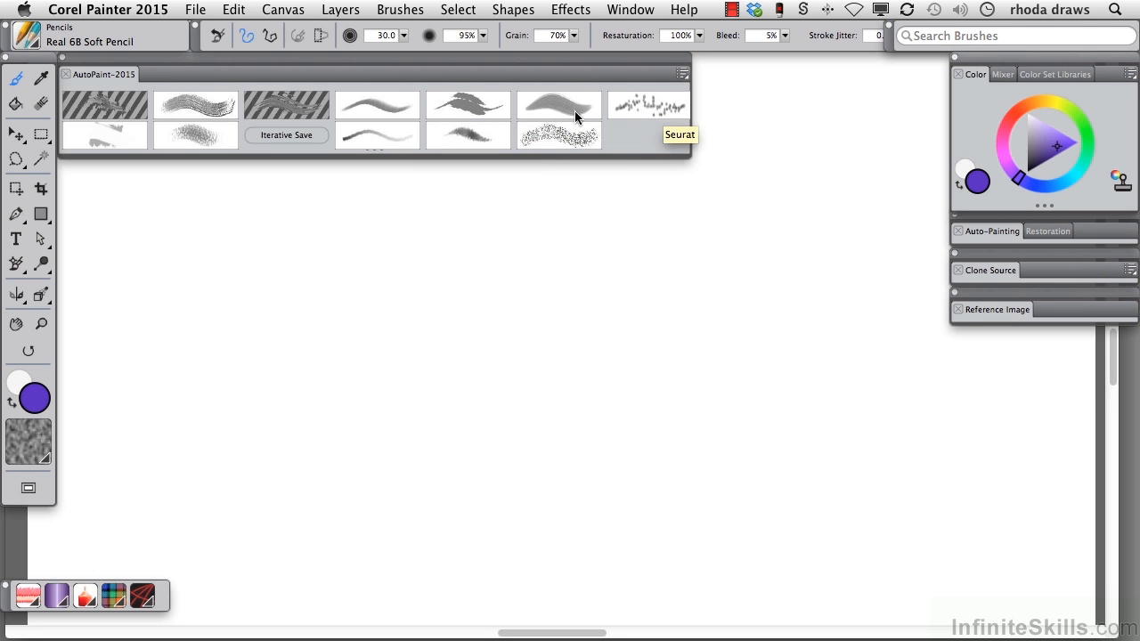
Step: Look over the Auto-Painting, Clone Source and Reference Image panels and the list of available auto-painting panels
left_click(984, 233)
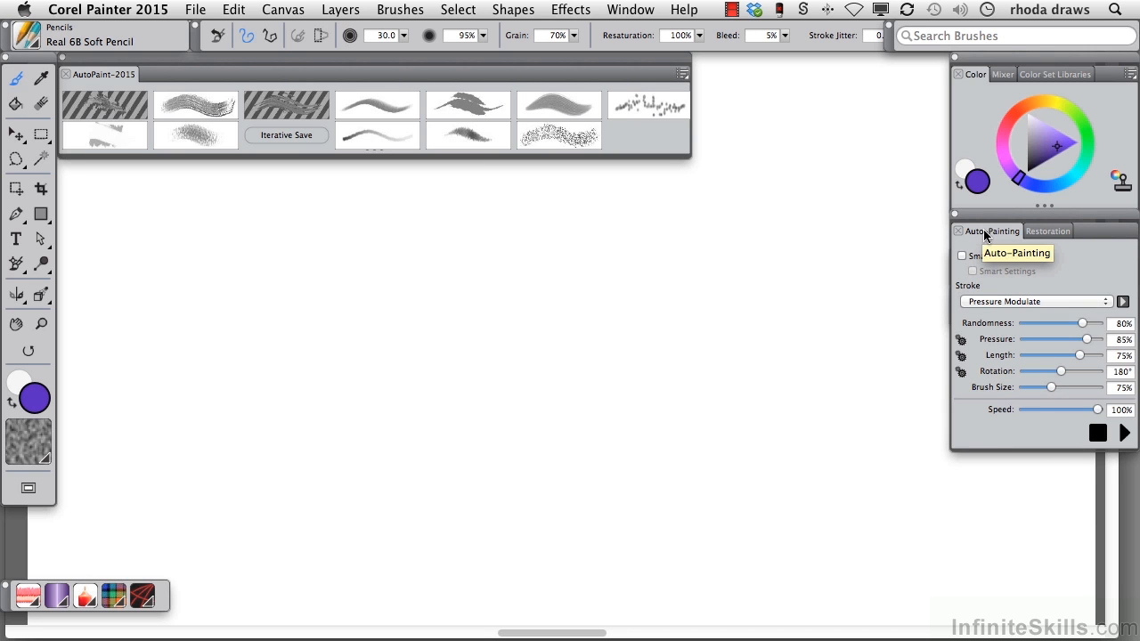
left_click(984, 231)
left_click(625, 10)
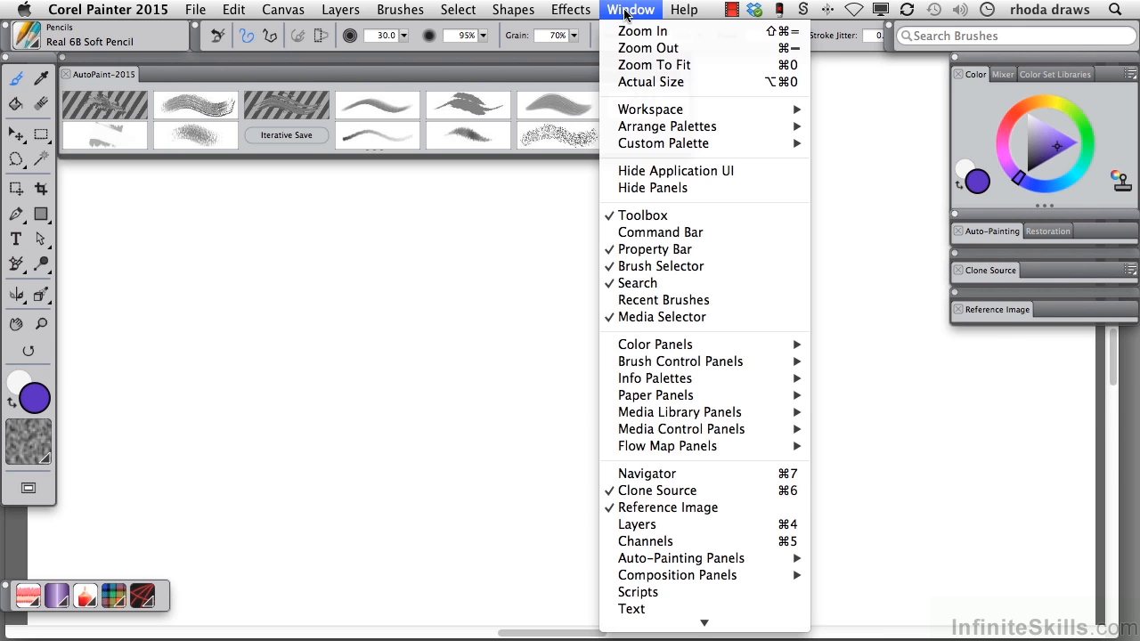
mouse_move(650, 559)
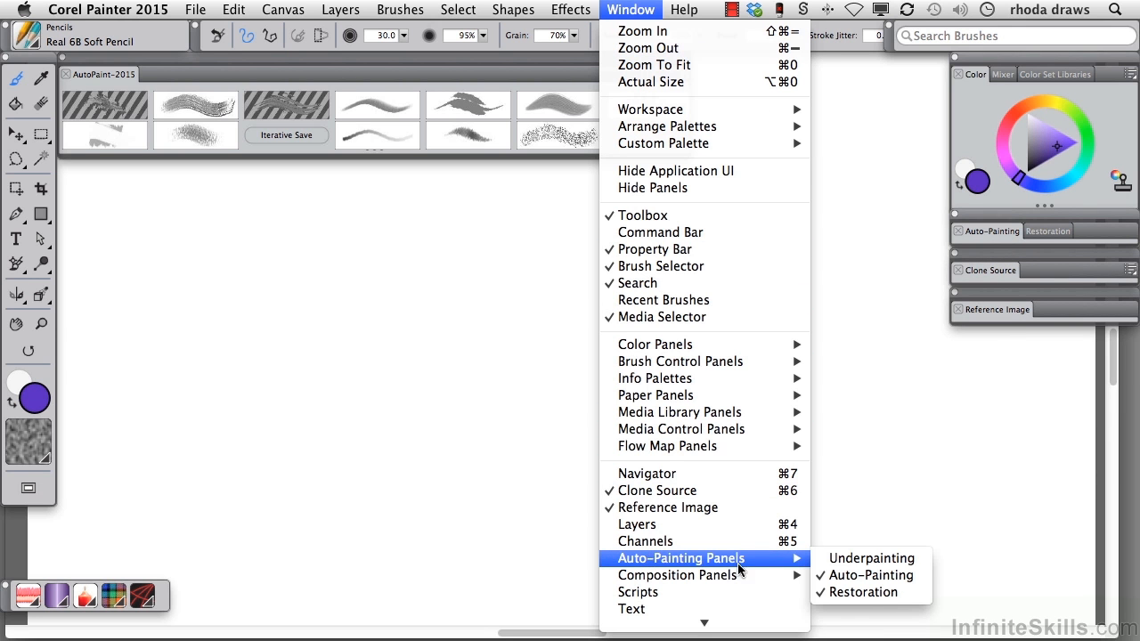
left_click(855, 592)
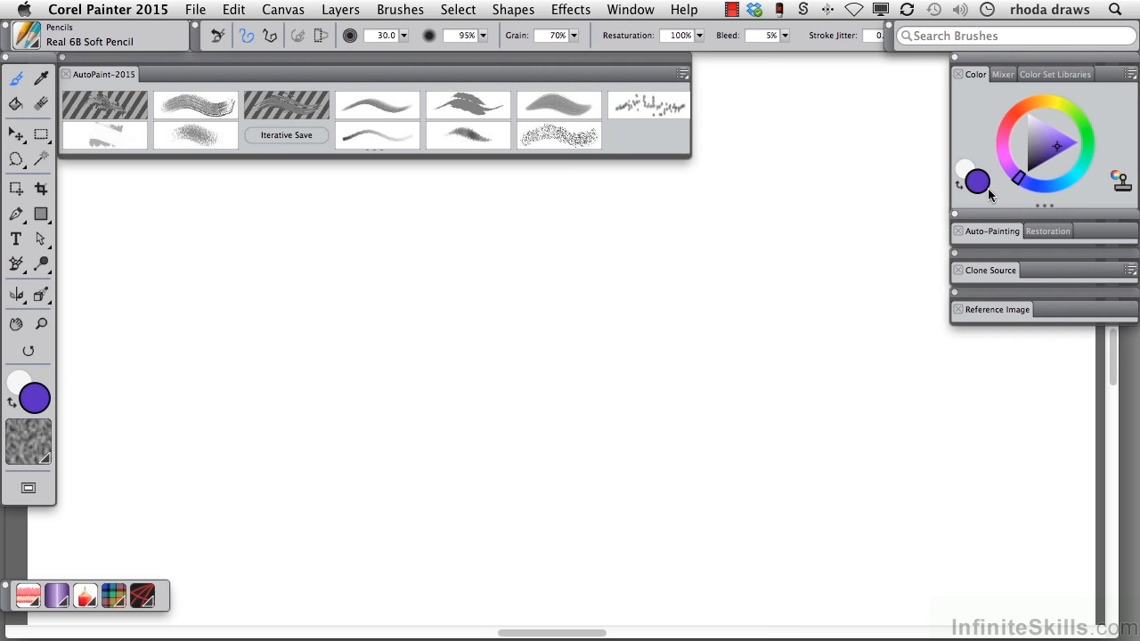
left_click(985, 272)
left_click(985, 271)
left_click(988, 311)
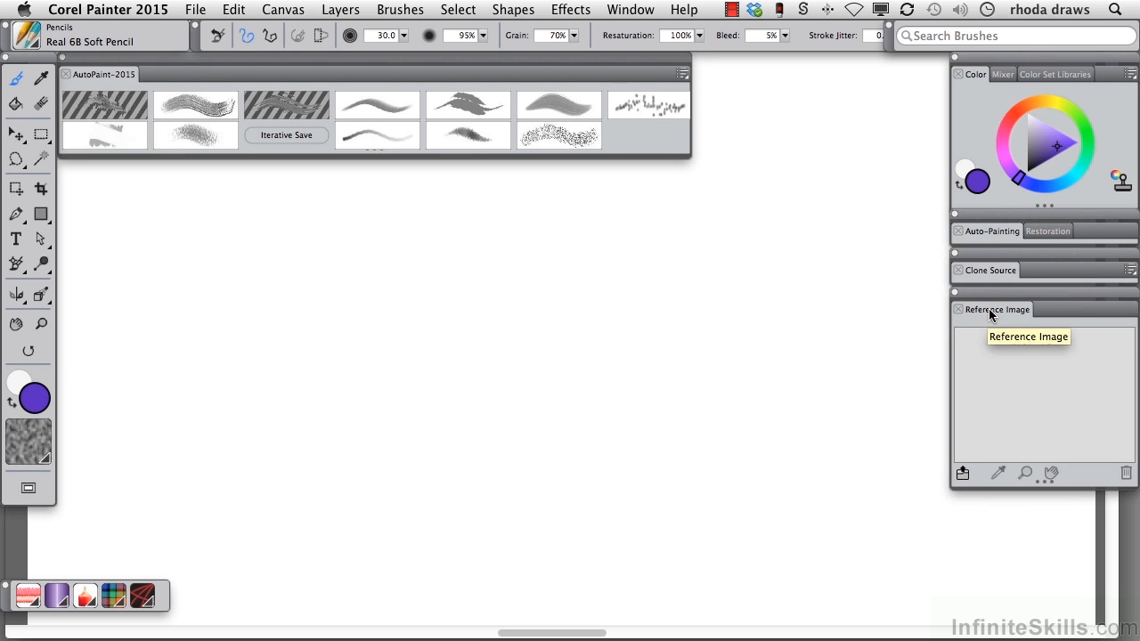
left_click(992, 309)
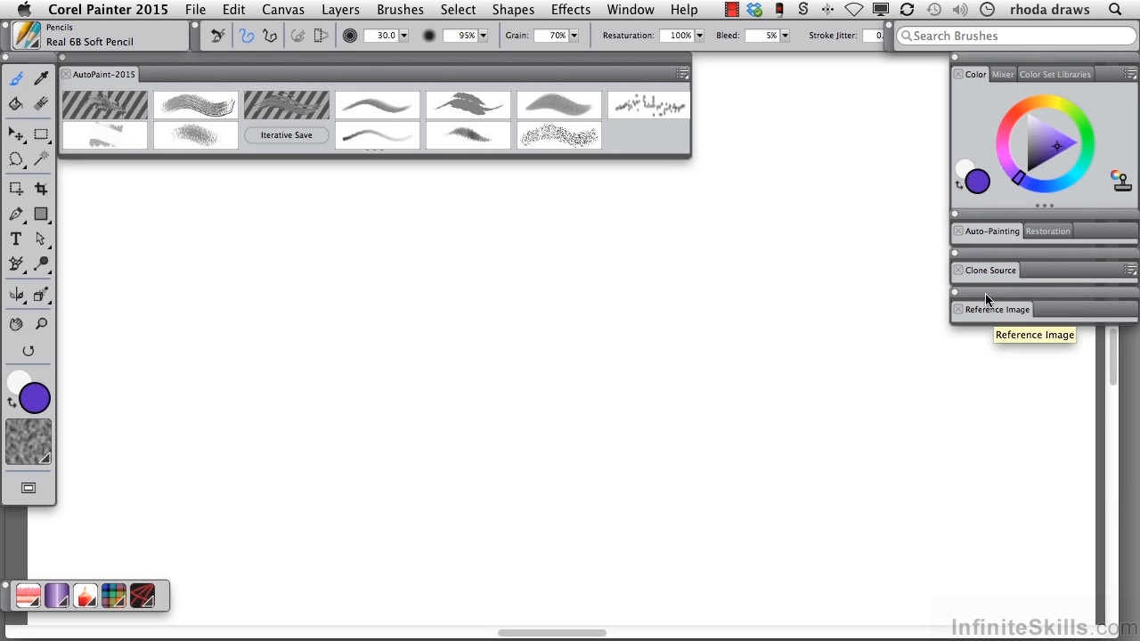
Step: Turn off stroke playback and record a wavy purple stroke with the Real 6B Soft Pencil on the canvas
left_click(398, 12)
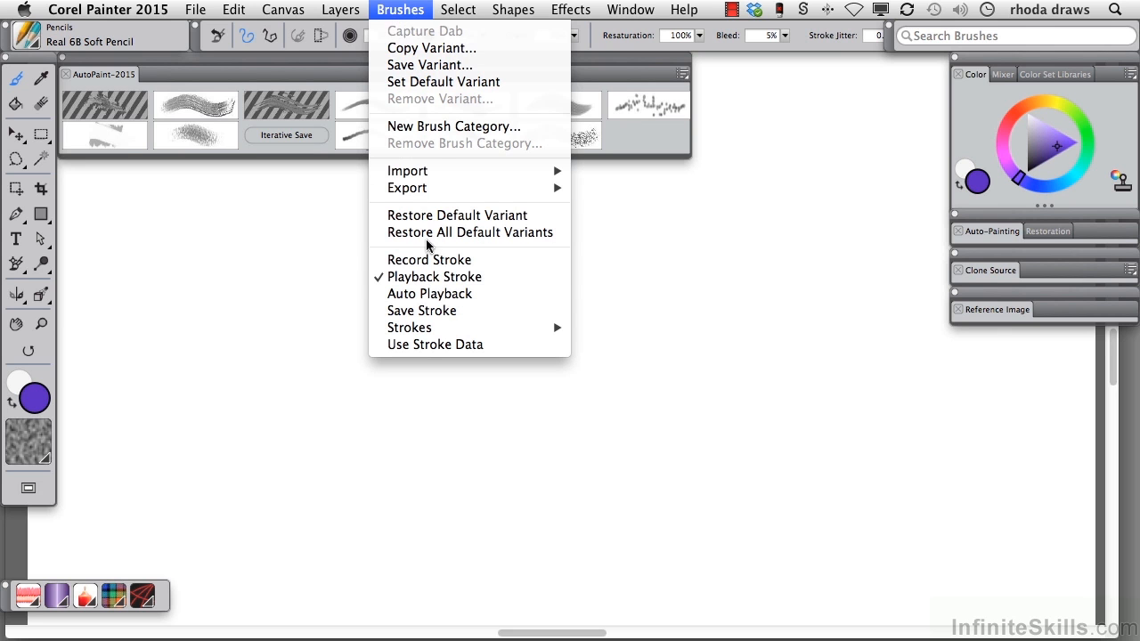
left_click(429, 277)
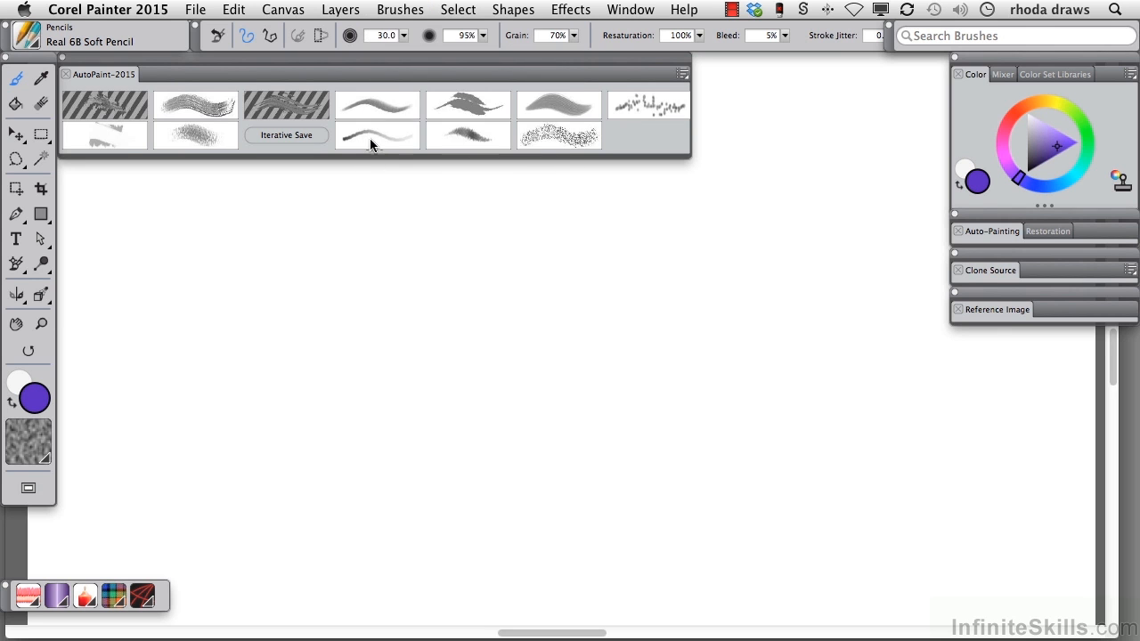
left_click(394, 13)
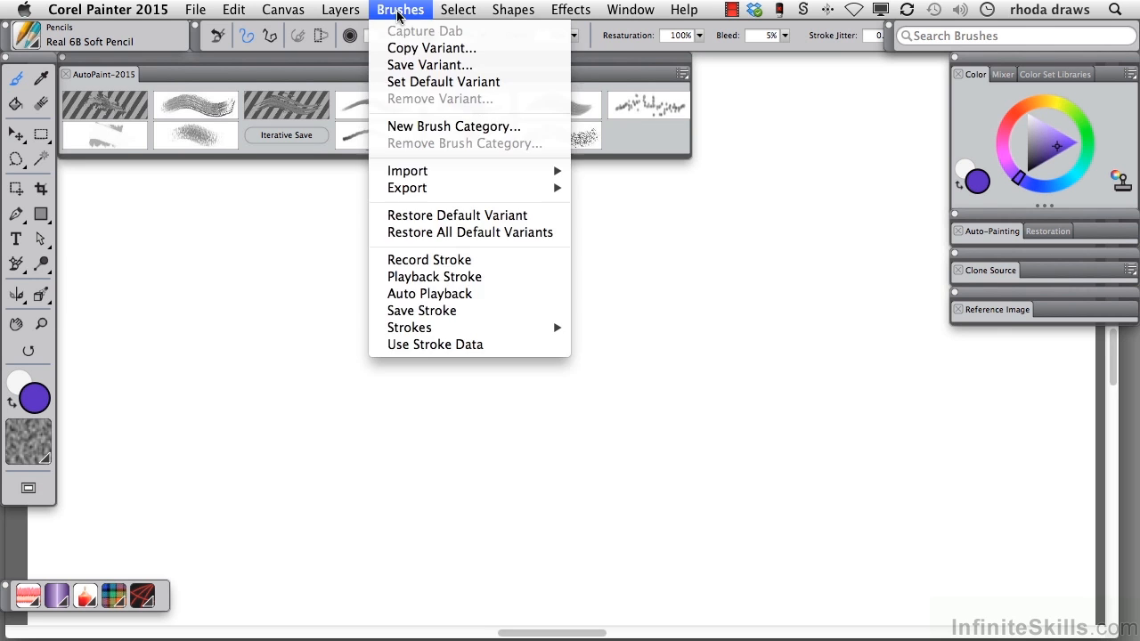
left_click(417, 261)
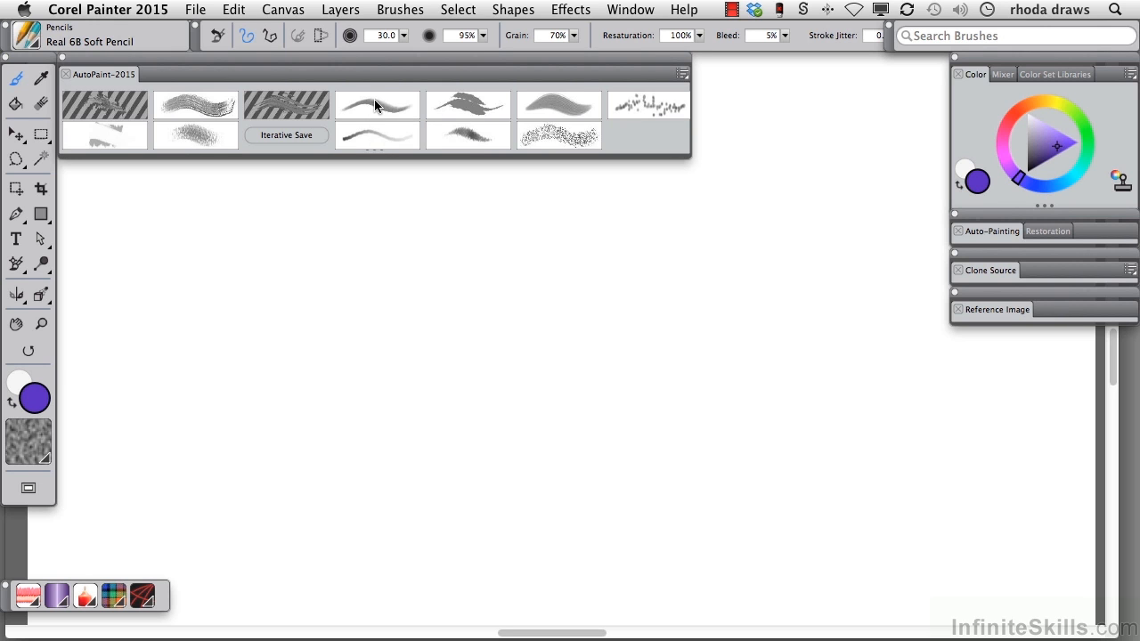
mouse_move(253, 368)
left_mouse_down()
mouse_move(344, 306)
mouse_move(516, 285)
left_mouse_up()
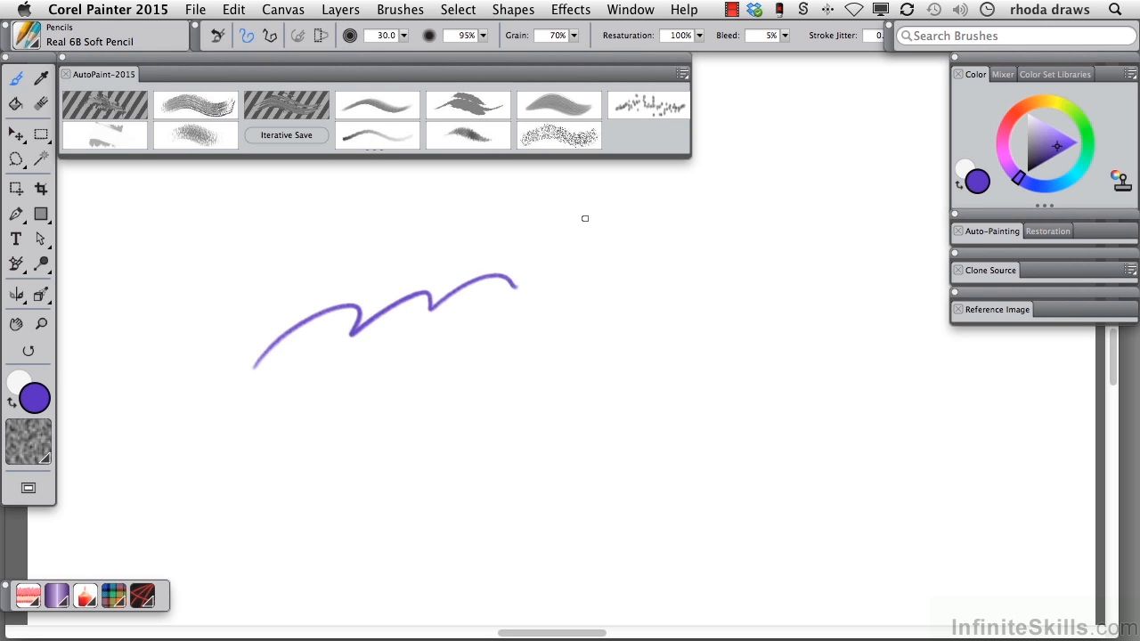
Step: Enable Playback Stroke and place four purple copies of the recorded stroke at different spots on the canvas
left_click(398, 10)
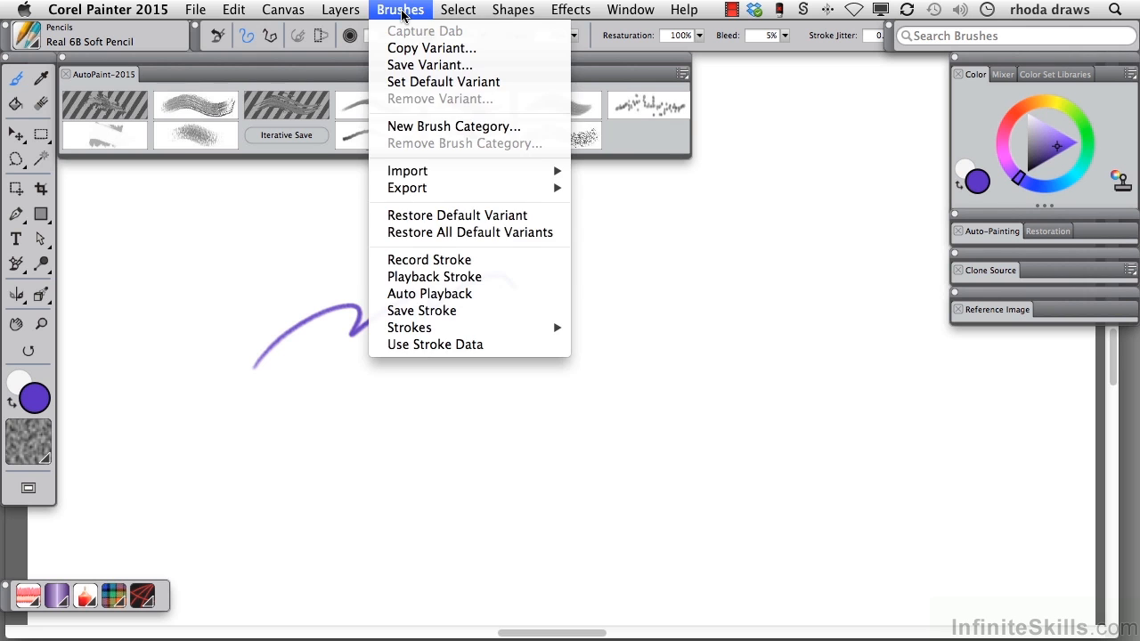
left_click(422, 281)
left_click(601, 399)
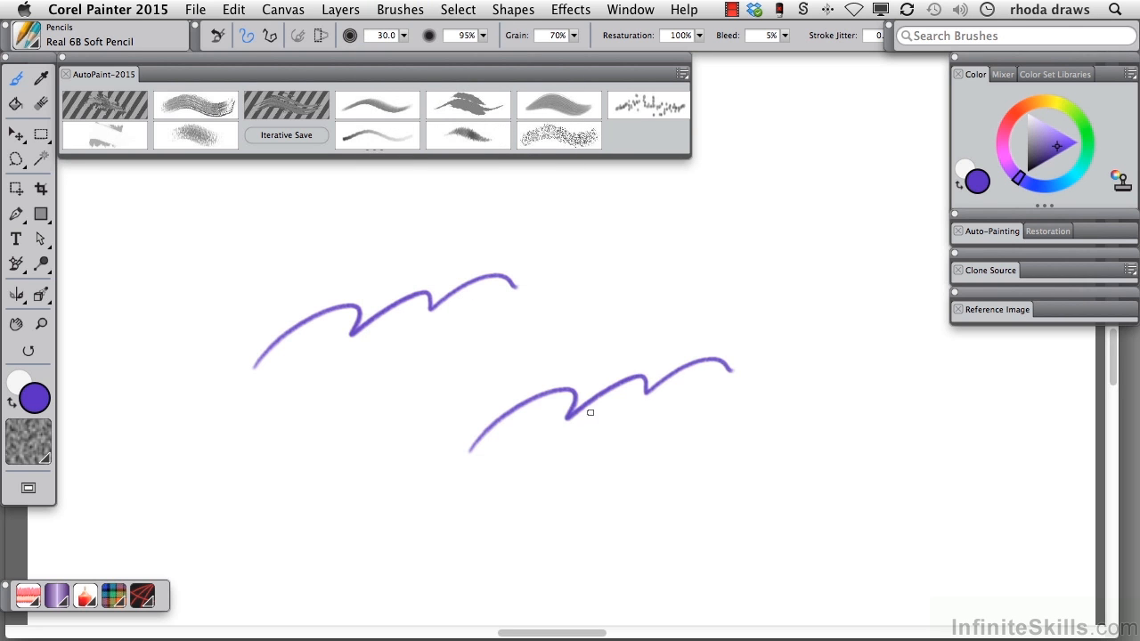
left_click(593, 286)
left_click(347, 401)
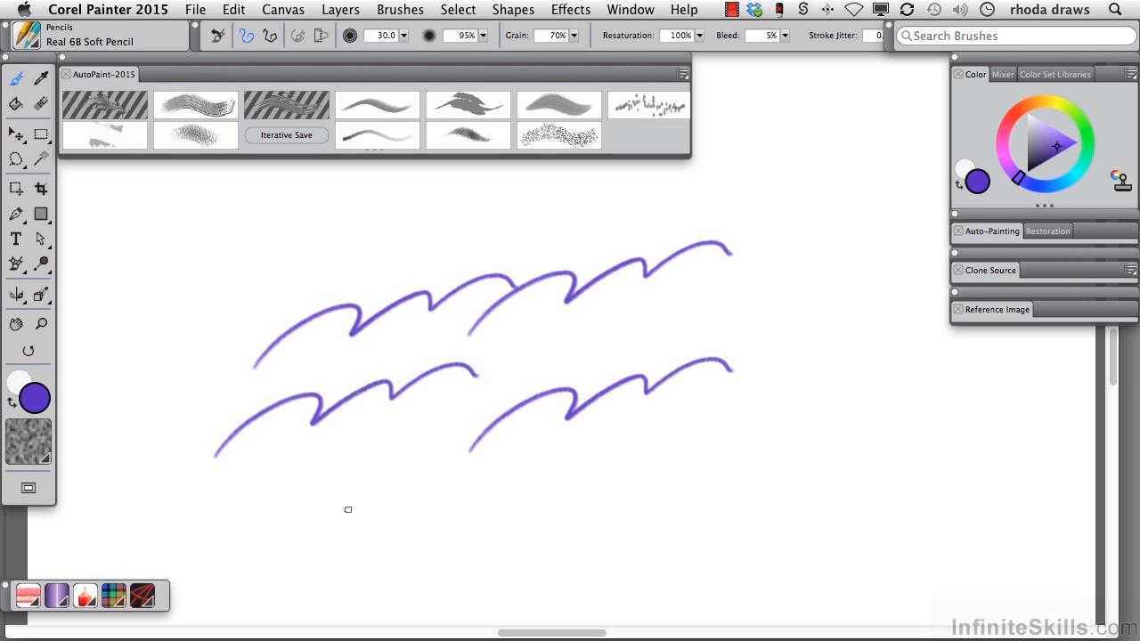
left_click(348, 506)
Step: Change the painting colour to red and place three copies of the recorded stroke on the canvas
left_click(1015, 111)
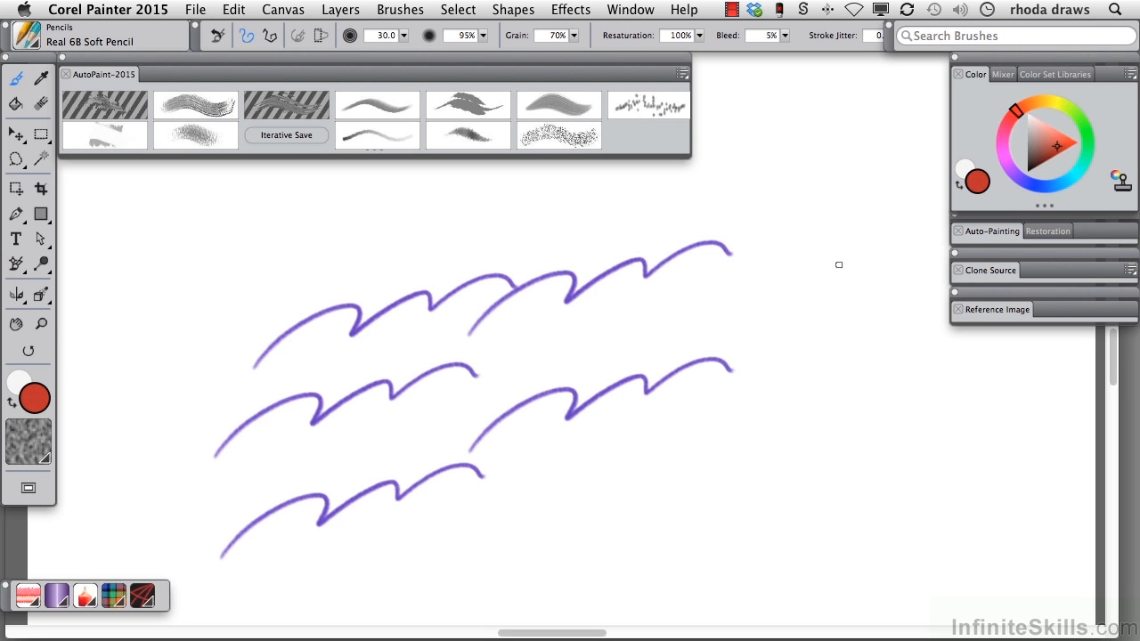
left_click(840, 259)
left_click(664, 449)
left_click(547, 257)
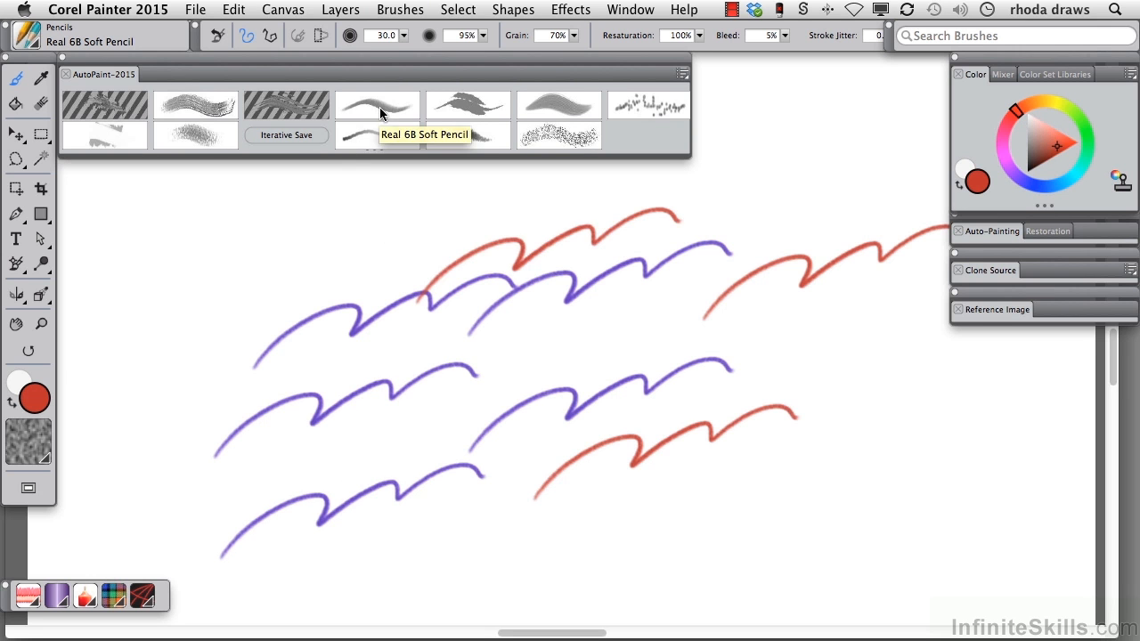
Step: Switch to the Coarse Impasto Jitter brush and play the recorded stroke back twice over the pencil lines
left_click(281, 104)
left_click(212, 294)
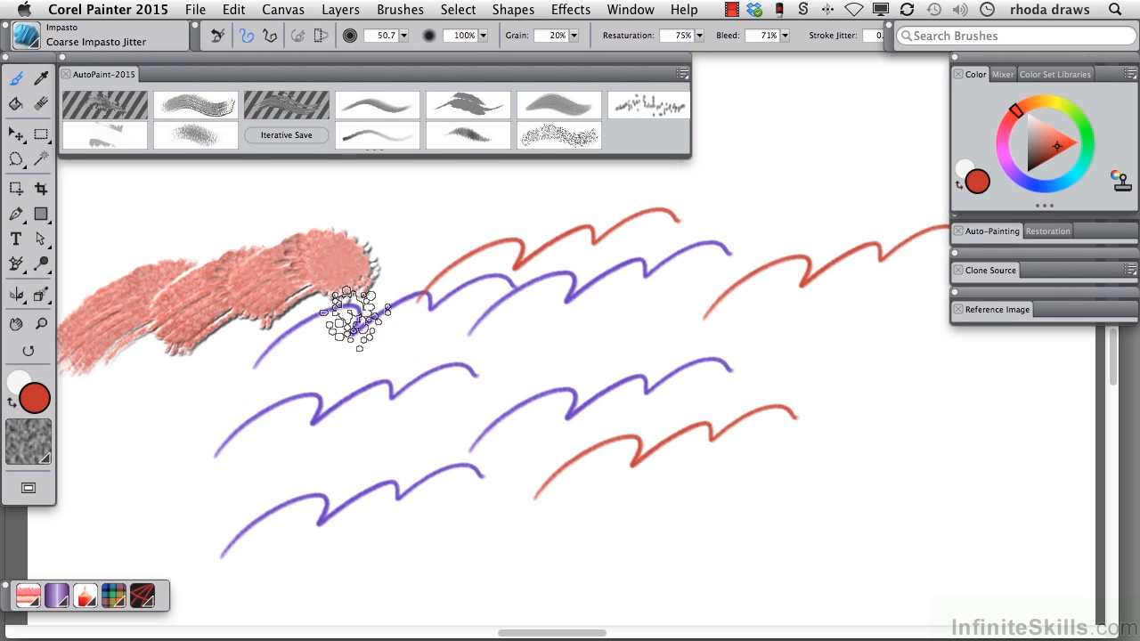
left_click(495, 361)
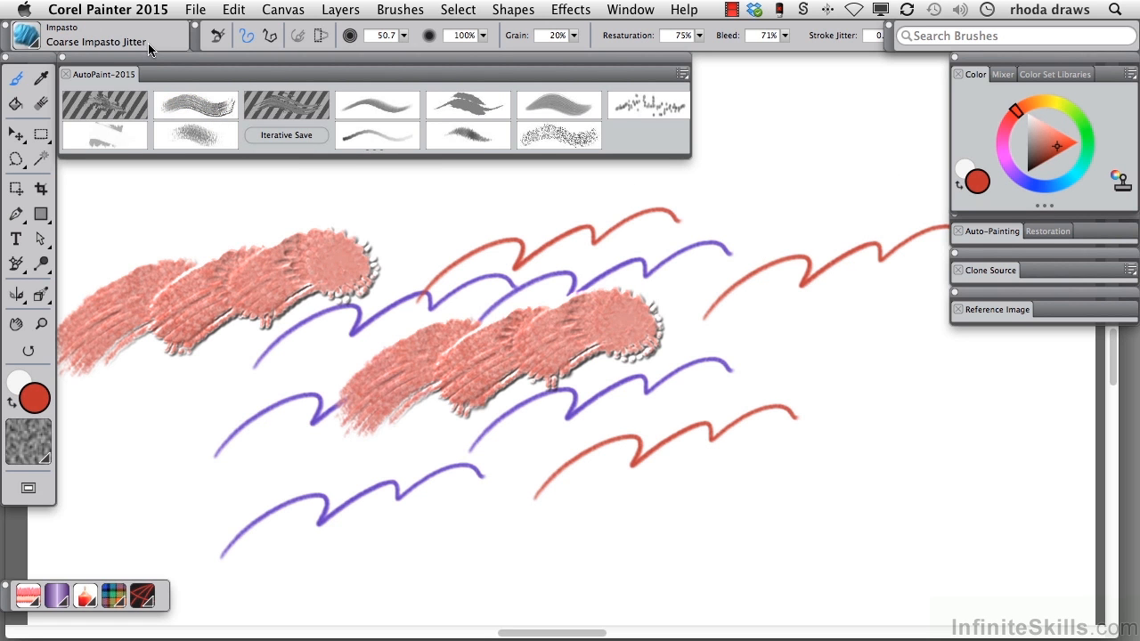
Step: Play the recorded stroke back once each with the fine stippled brush, the Seurat brush and Square Hard Pastel
left_click(558, 134)
left_click(738, 223)
left_click(642, 105)
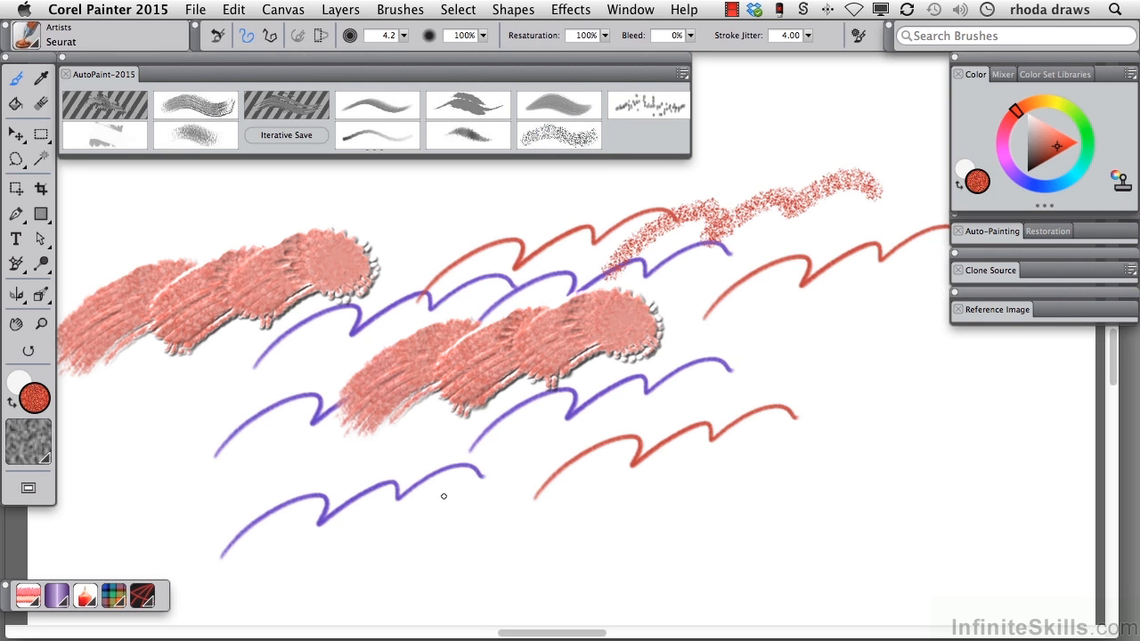
left_click_drag(313, 554, 581, 472)
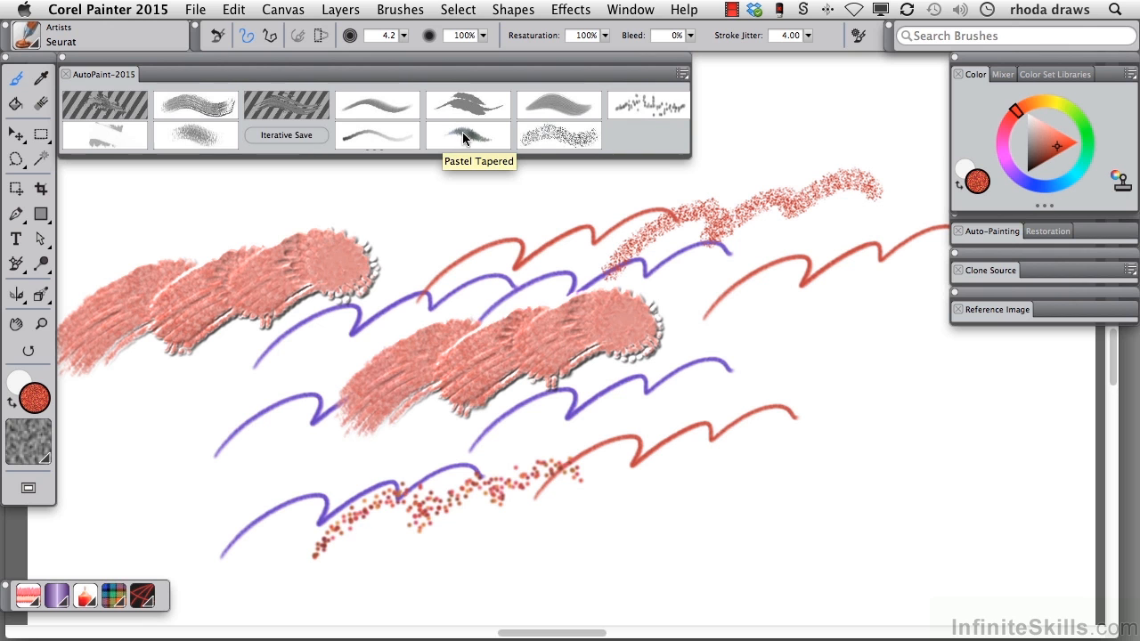
left_click(200, 132)
left_click_drag(203, 405, 330, 387)
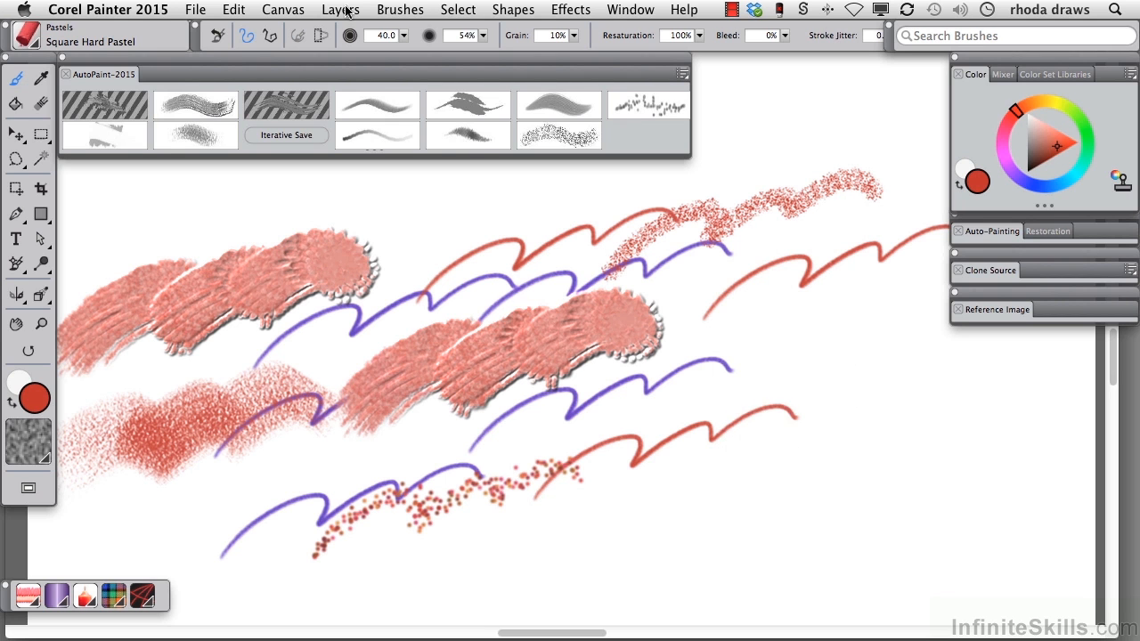
Step: Turn off Playback Stroke and draw a freehand looping red line with the Real 6B Soft Pencil
left_click(393, 13)
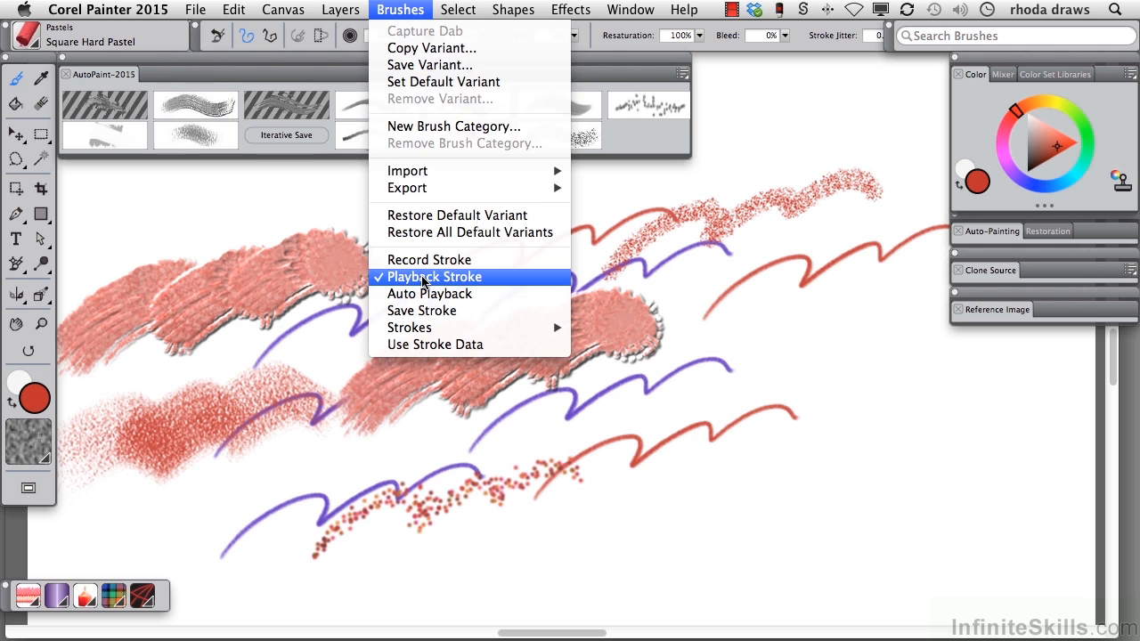
left_click(426, 279)
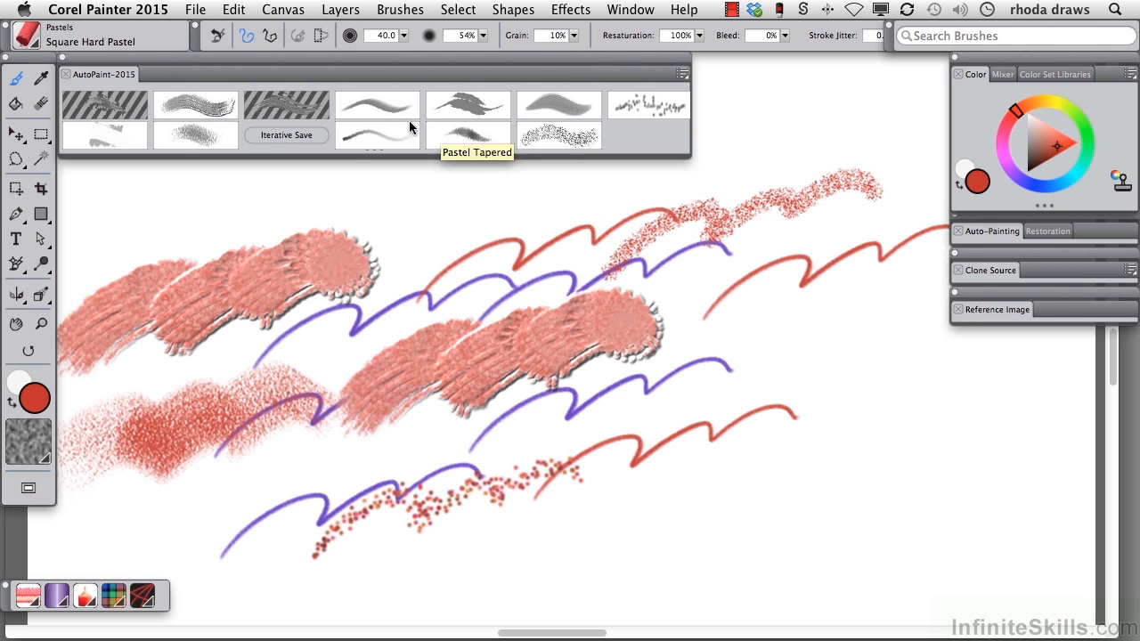
left_click(446, 259)
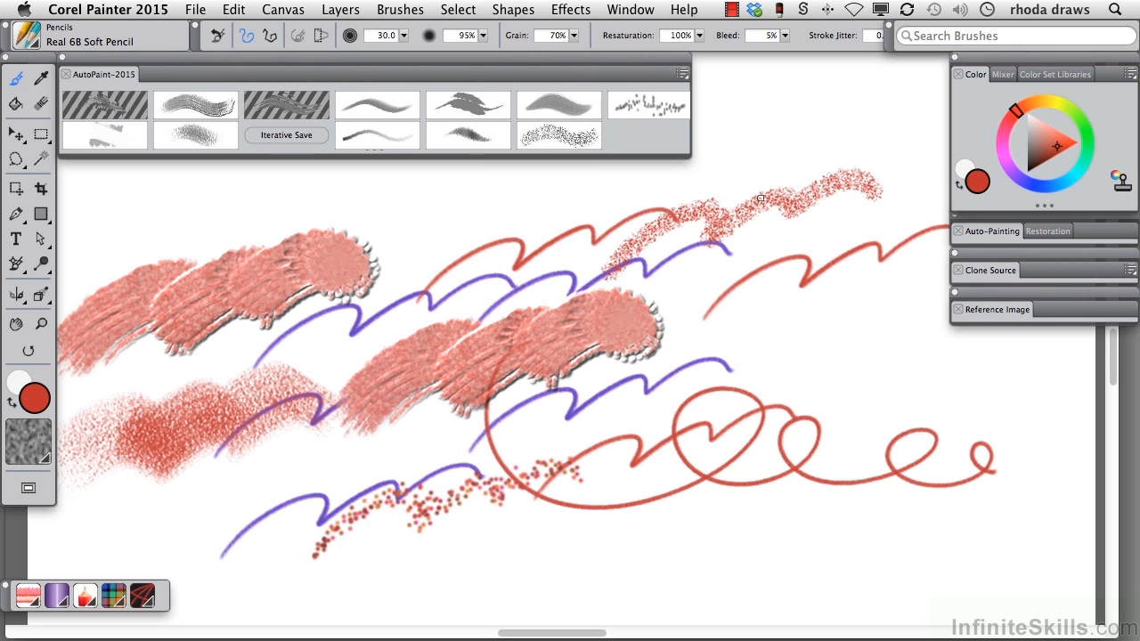
Step: Clear the entire canvas and draw a red letter M in one pencil stroke
key("super+a")
key("BackSpace")
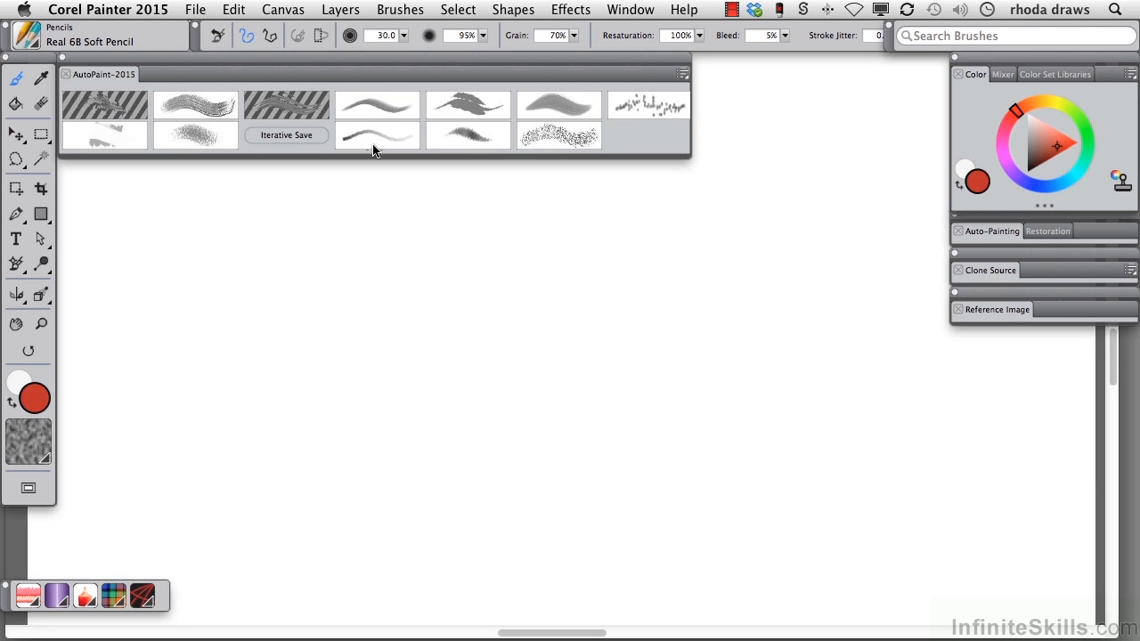
mouse_move(241, 339)
left_mouse_down()
mouse_move(293, 255)
mouse_move(286, 332)
mouse_move(333, 253)
mouse_move(323, 331)
left_mouse_up()
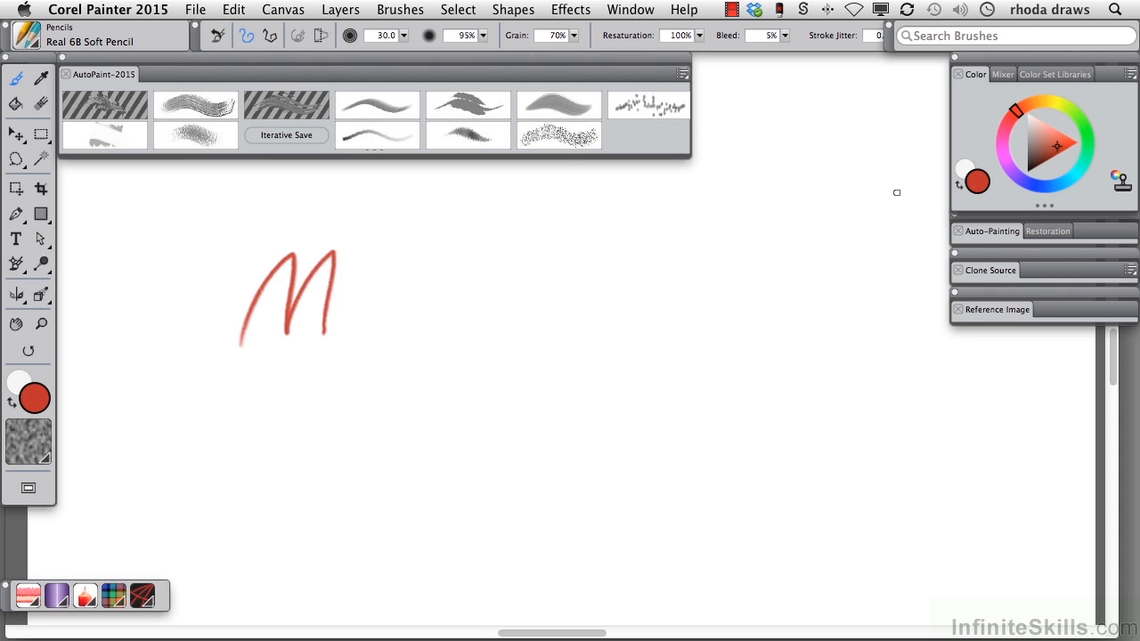
Step: Save the M stroke under the name "m", replacing the existing stroke of that name
left_click(403, 10)
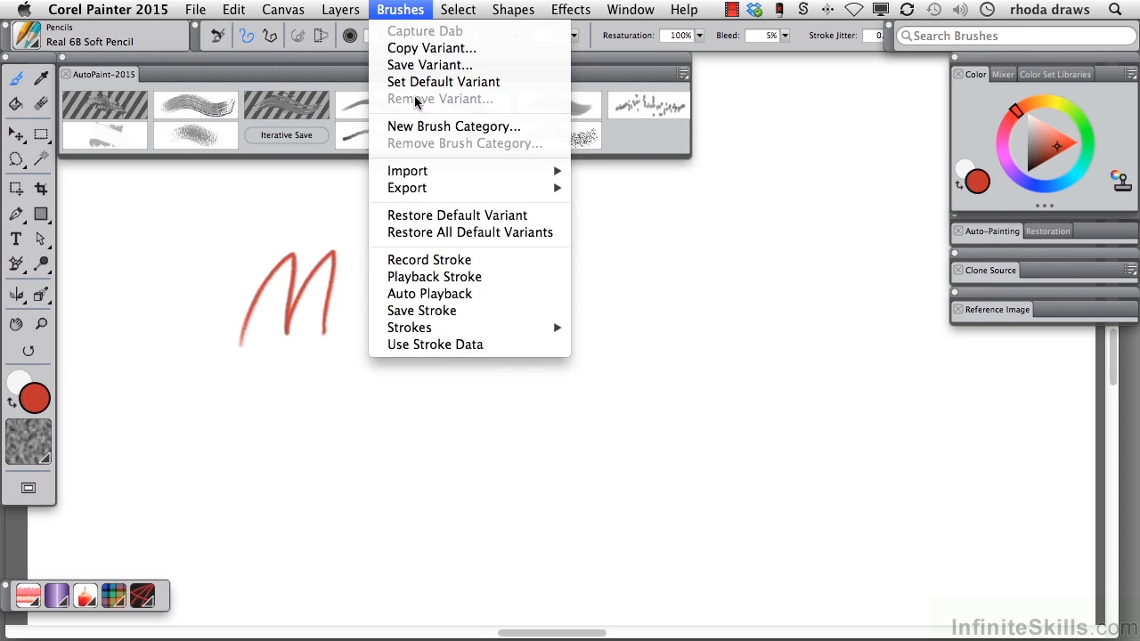
left_click(415, 309)
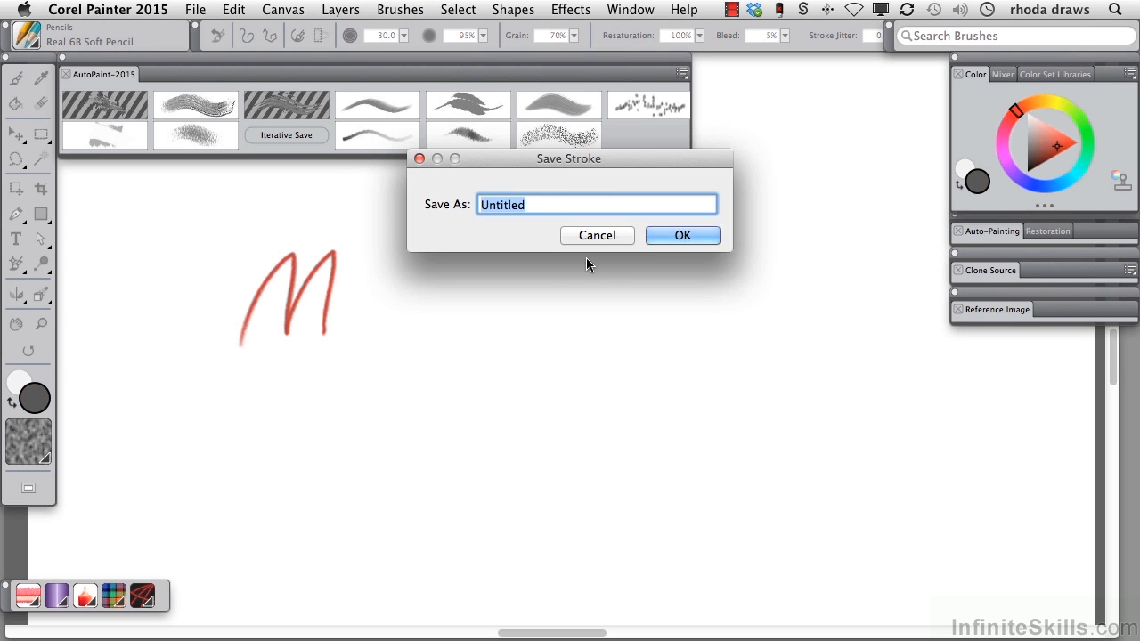
type("m")
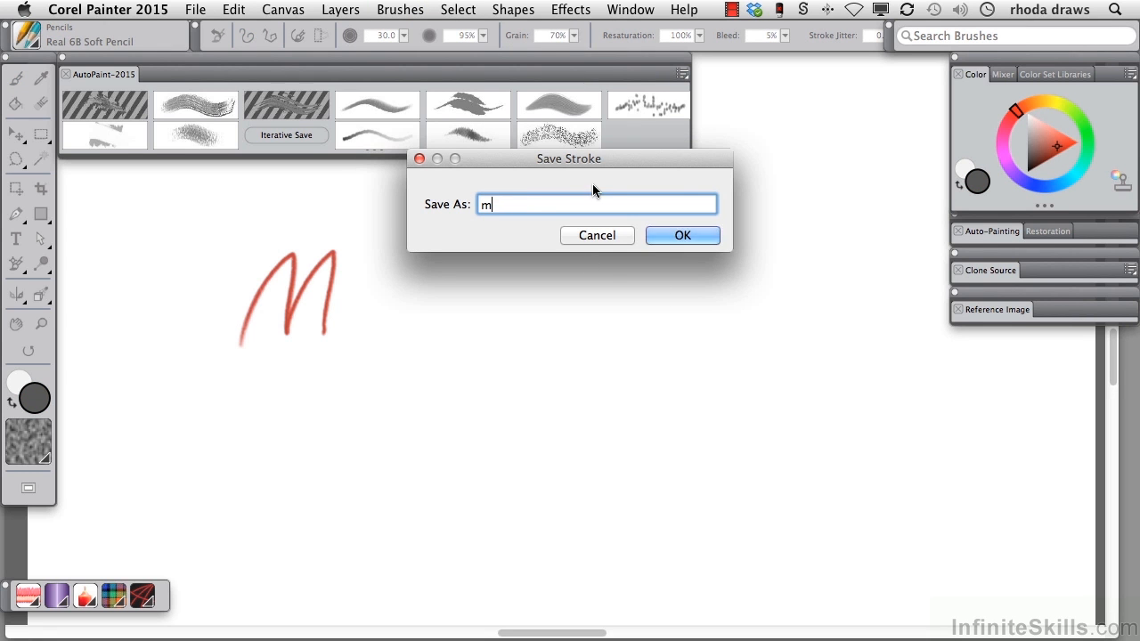
left_click(667, 233)
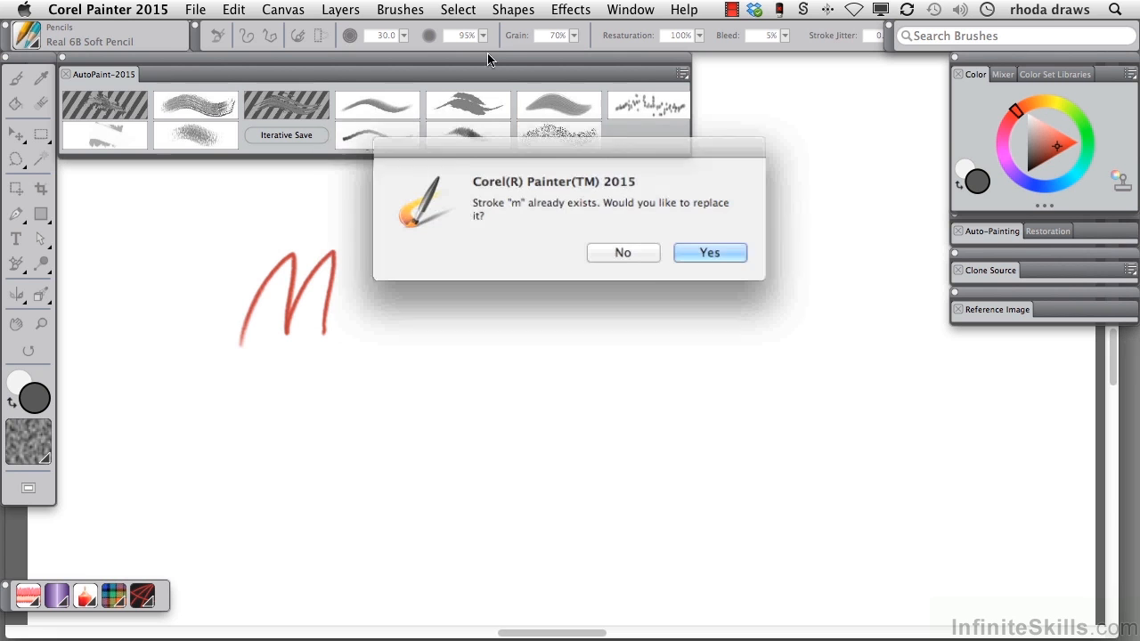
left_click(684, 252)
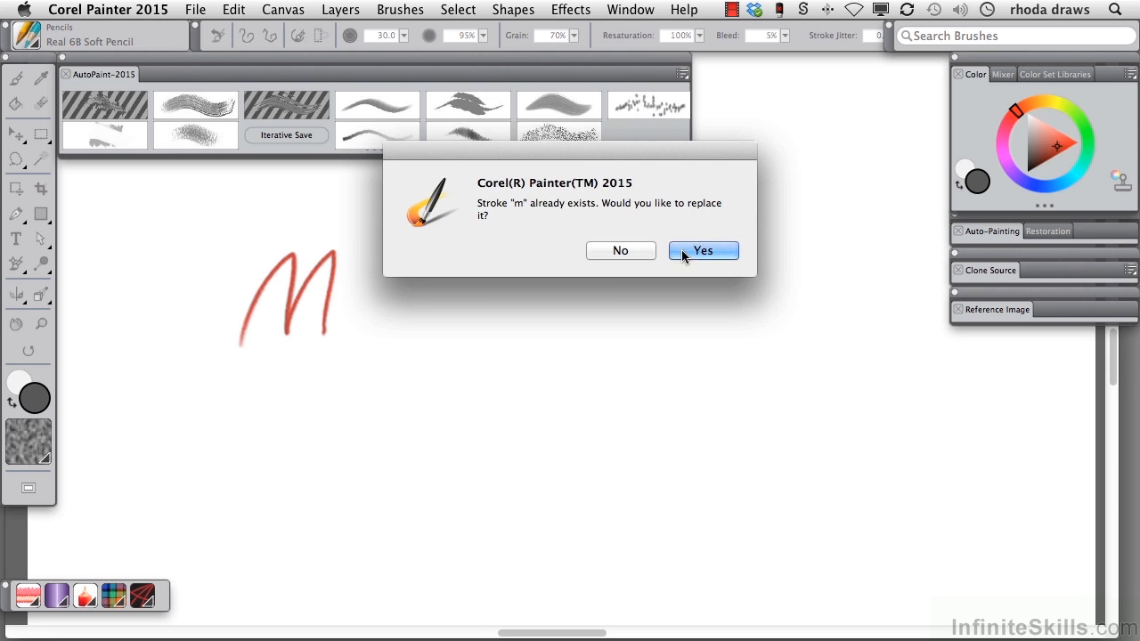
Step: Choose the Splat stroke, turn on Playback Stroke, and play it three times in red between the M and the canvas's right side
left_click(398, 13)
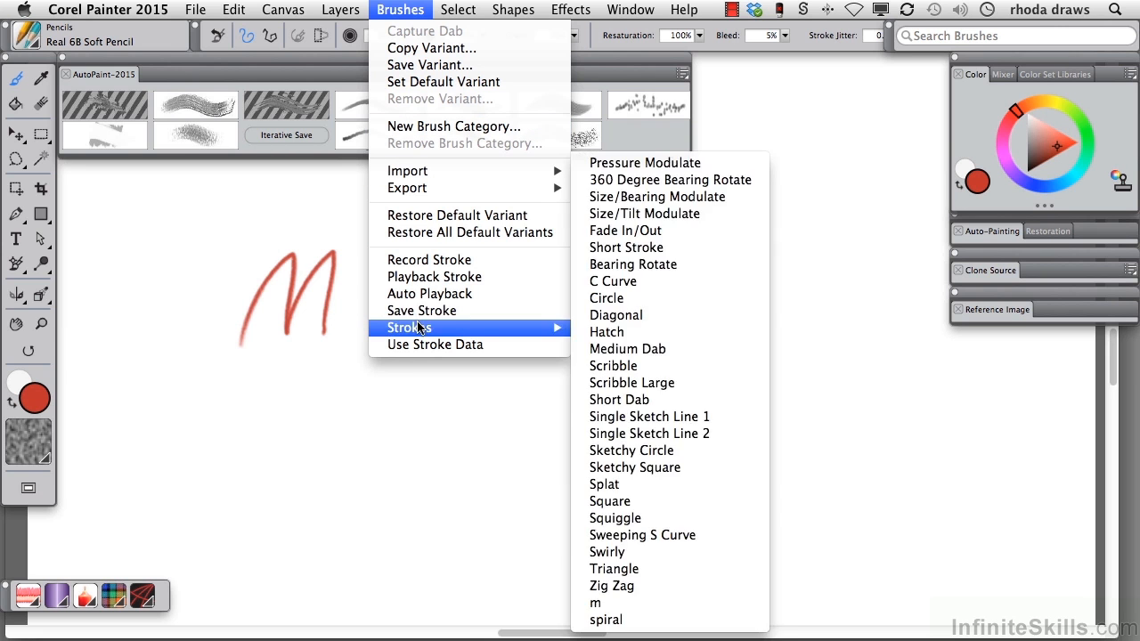
mouse_move(422, 329)
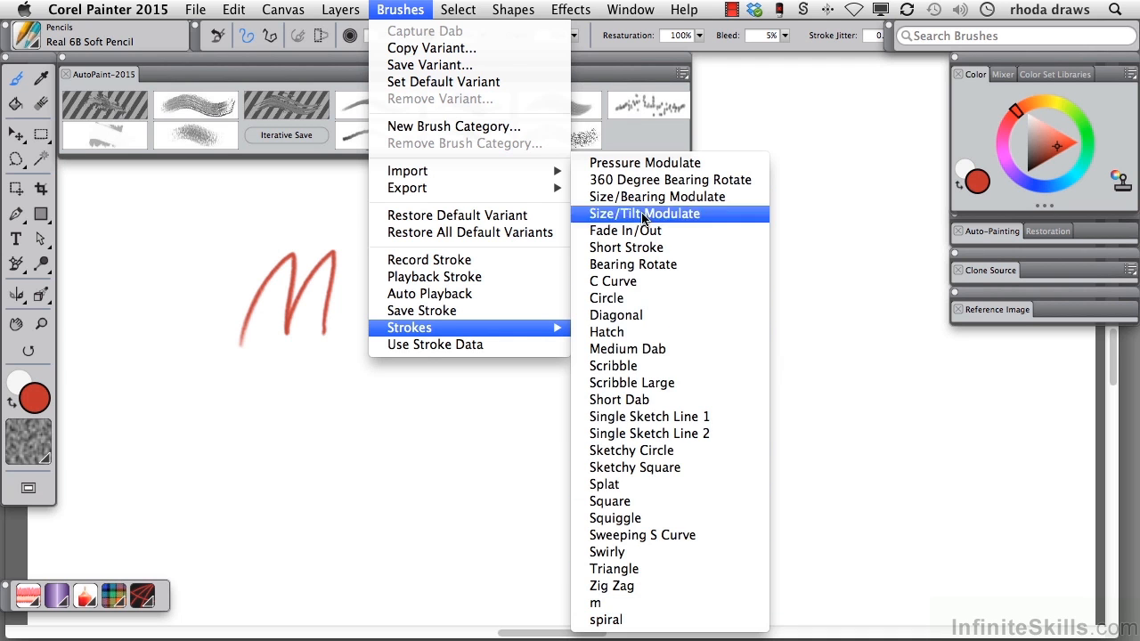
left_click(717, 488)
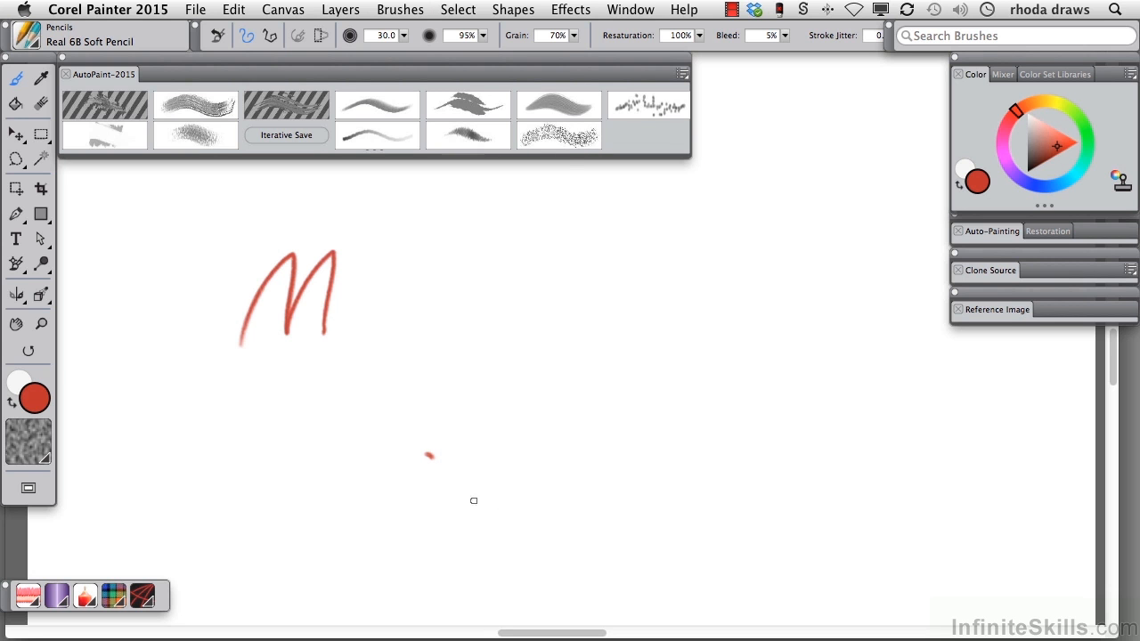
left_click(407, 13)
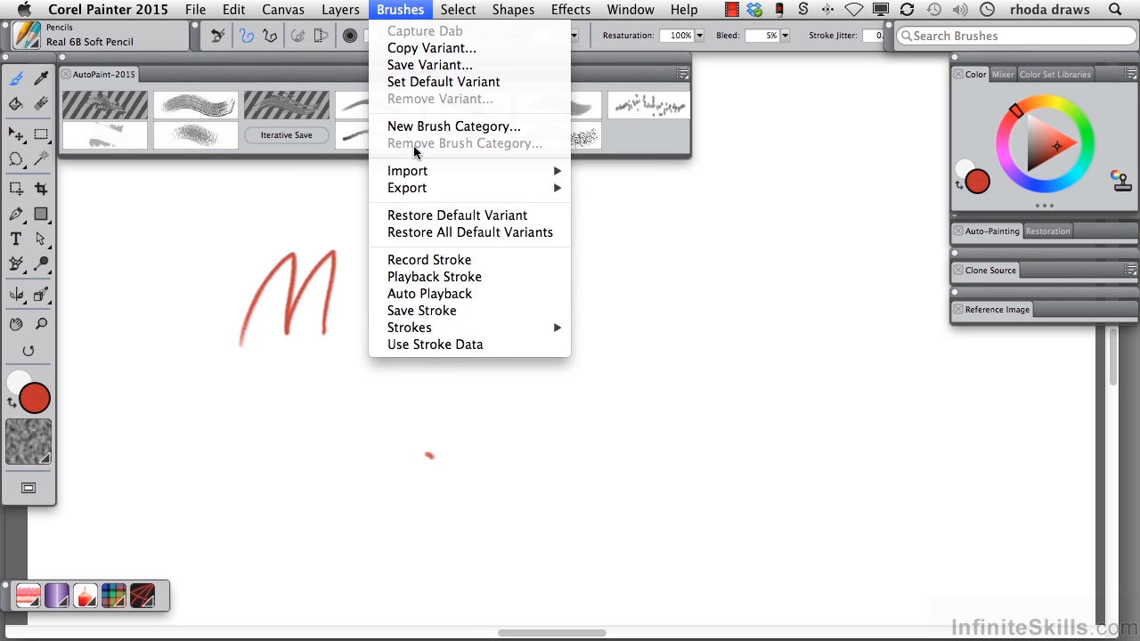
left_click(431, 277)
left_click(464, 326)
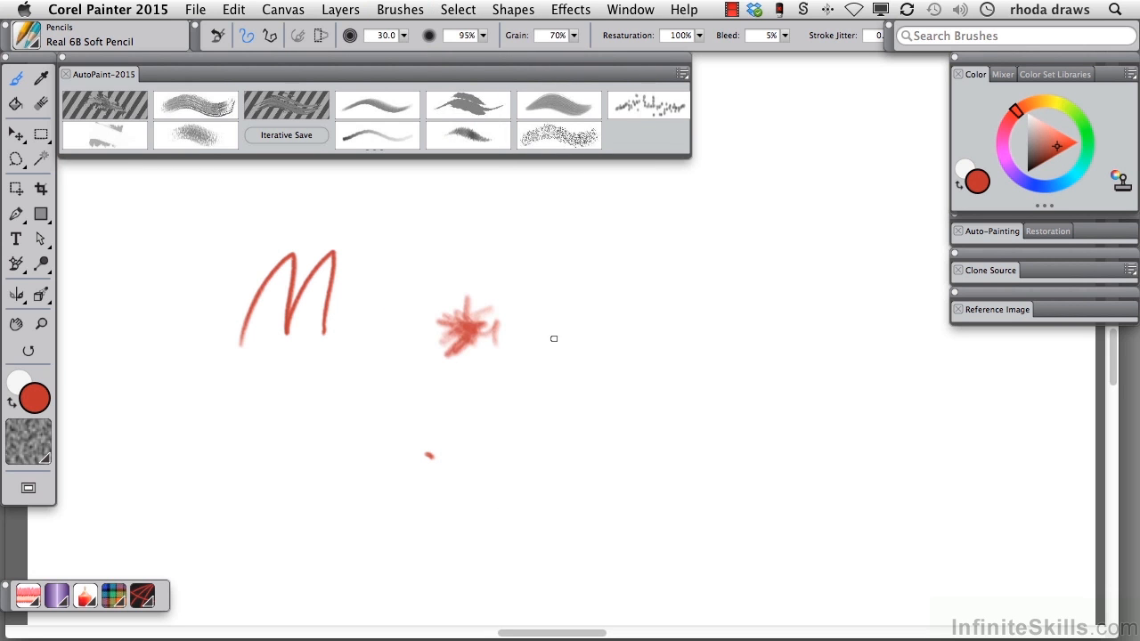
left_click(570, 299)
left_click(505, 250)
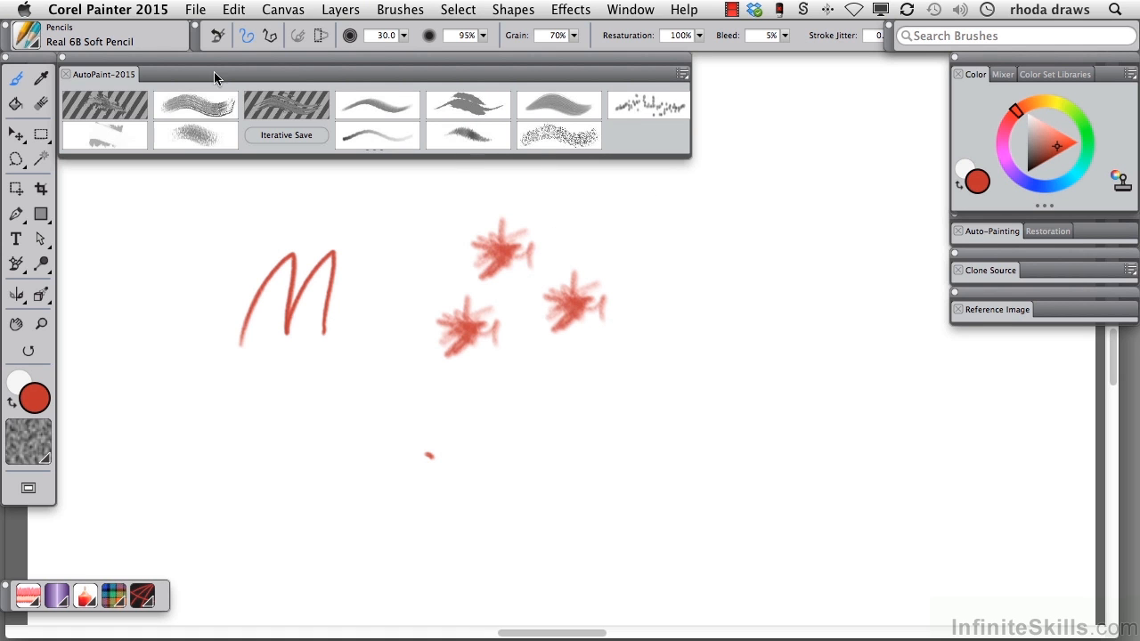
Step: Play the Splat stroke three times in blue-violet with the Dry Ink pen, beside the red splats
left_click(465, 104)
left_click(1018, 180)
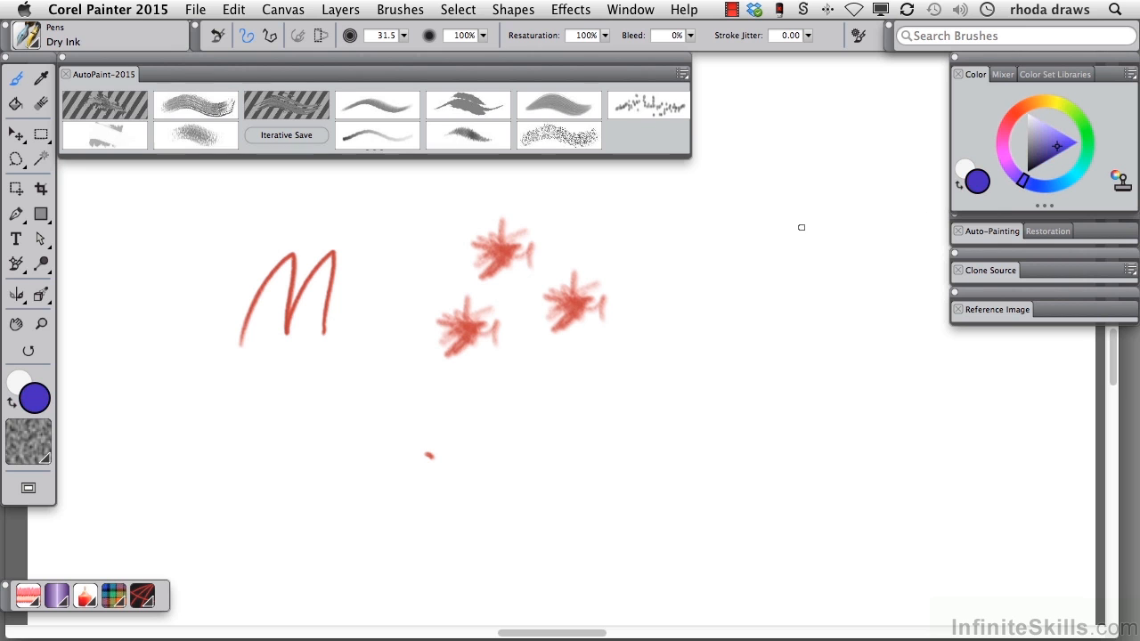
left_click(717, 237)
left_click(707, 365)
left_click(626, 399)
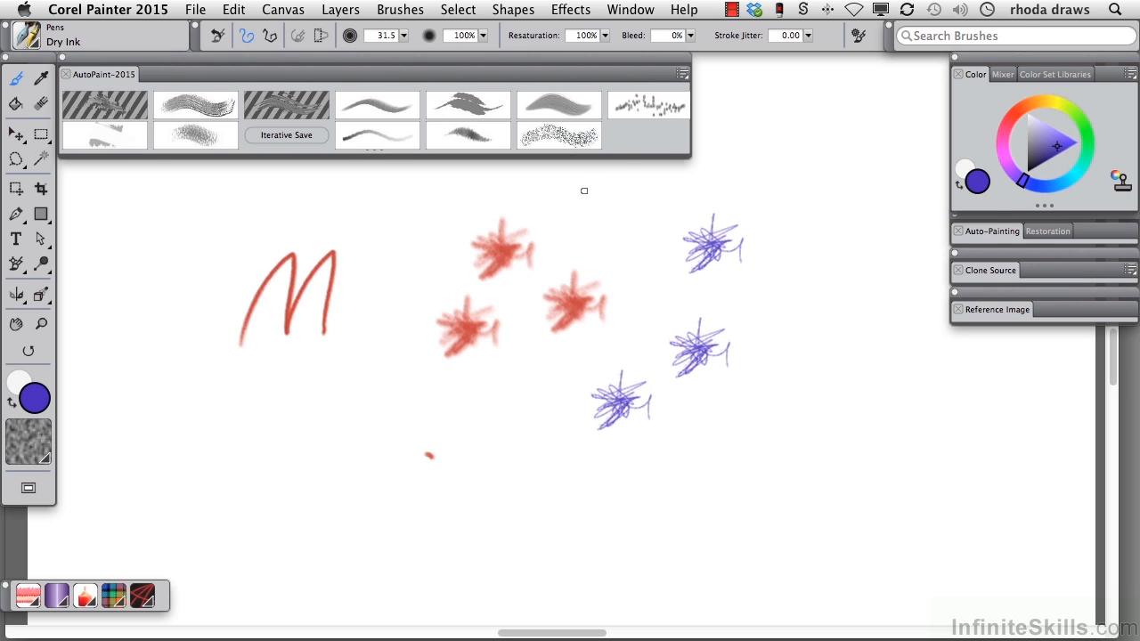
Step: Play the Splat stroke three more times around the existing splats with the Seurat brush
left_click(635, 107)
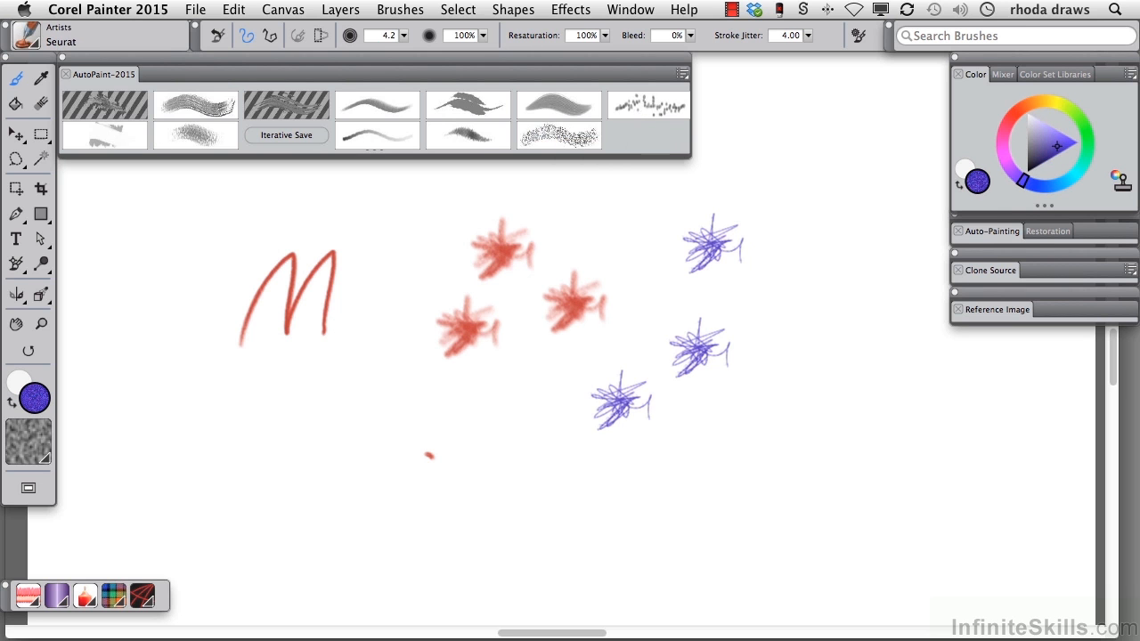
left_click(776, 160)
left_click(786, 300)
left_click(609, 223)
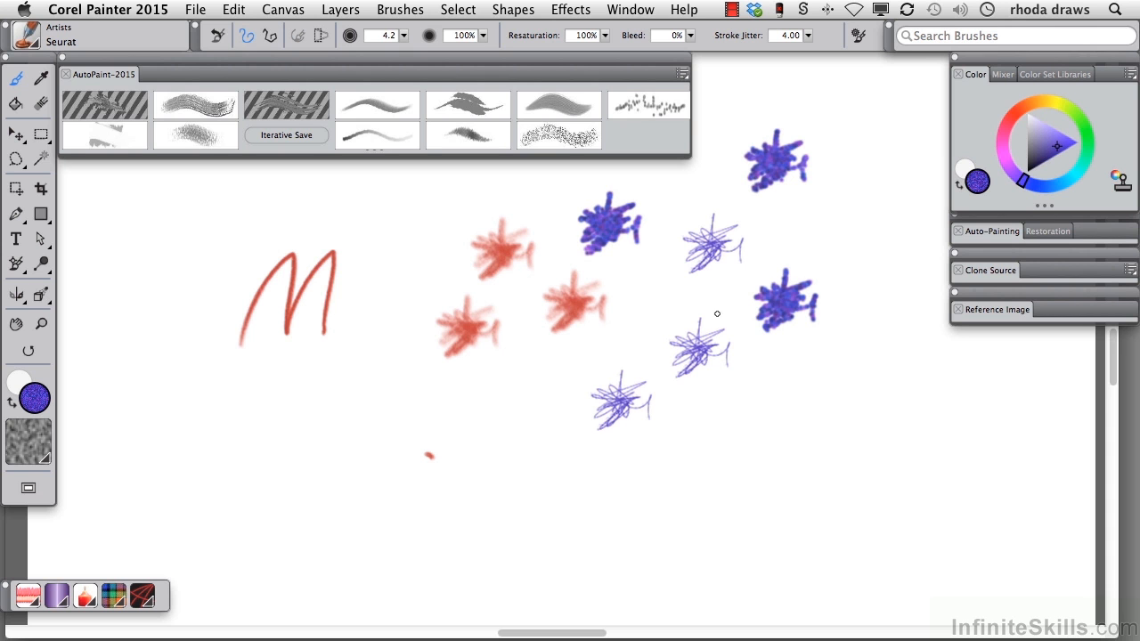
Step: Switch the playback stroke to Sketchy Circle and place it twice below the M with the Seurat brush
left_click(402, 11)
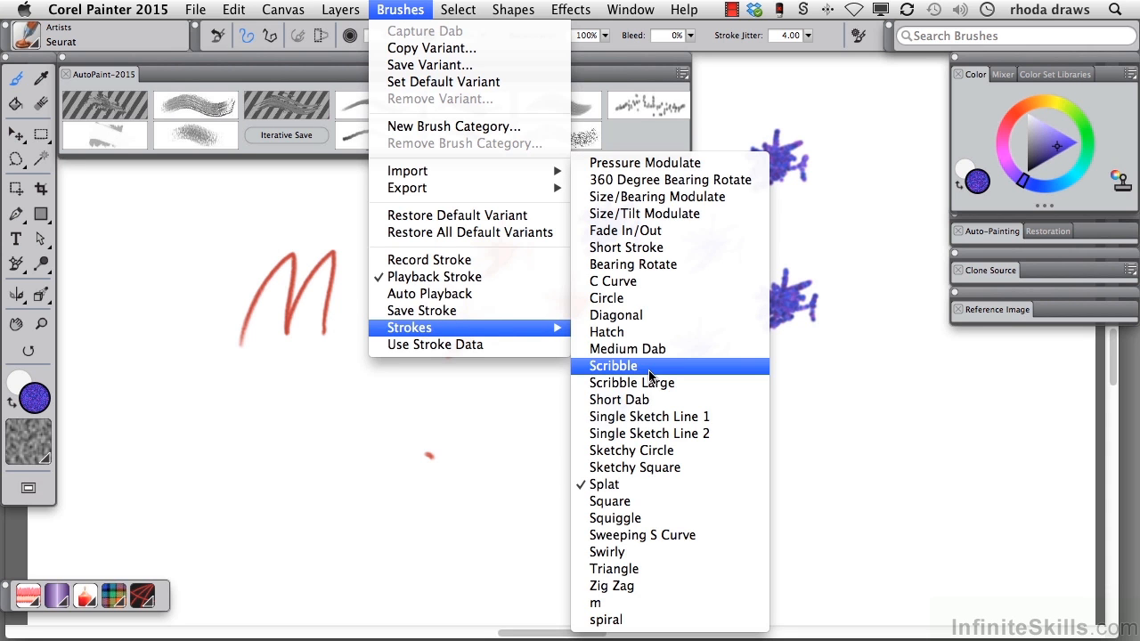
left_click(648, 449)
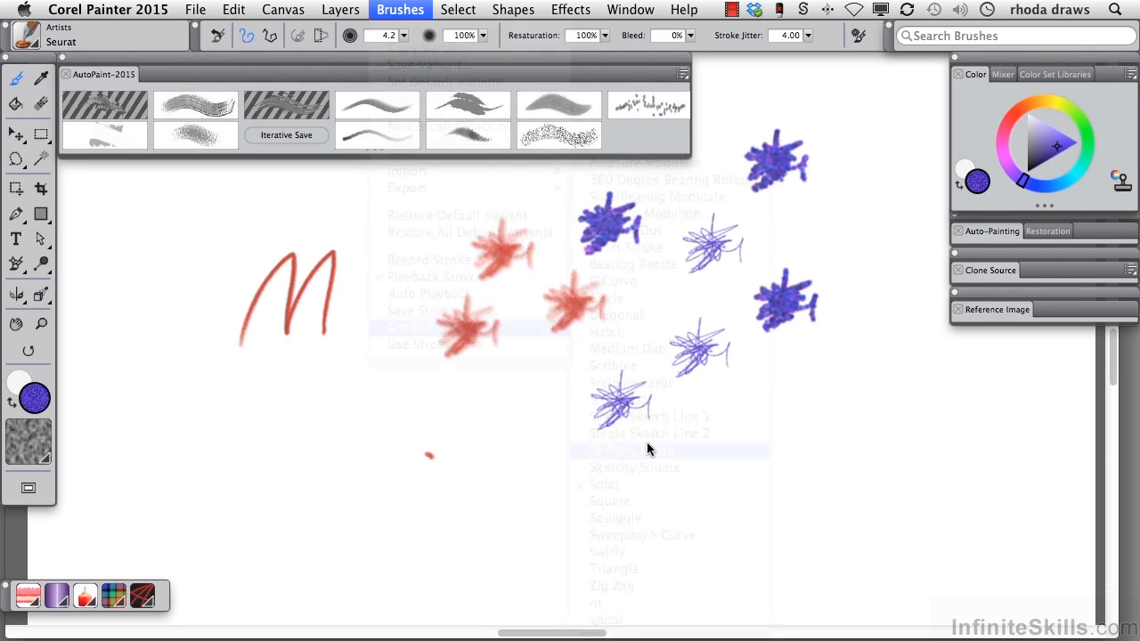
left_click(298, 412)
left_click(381, 463)
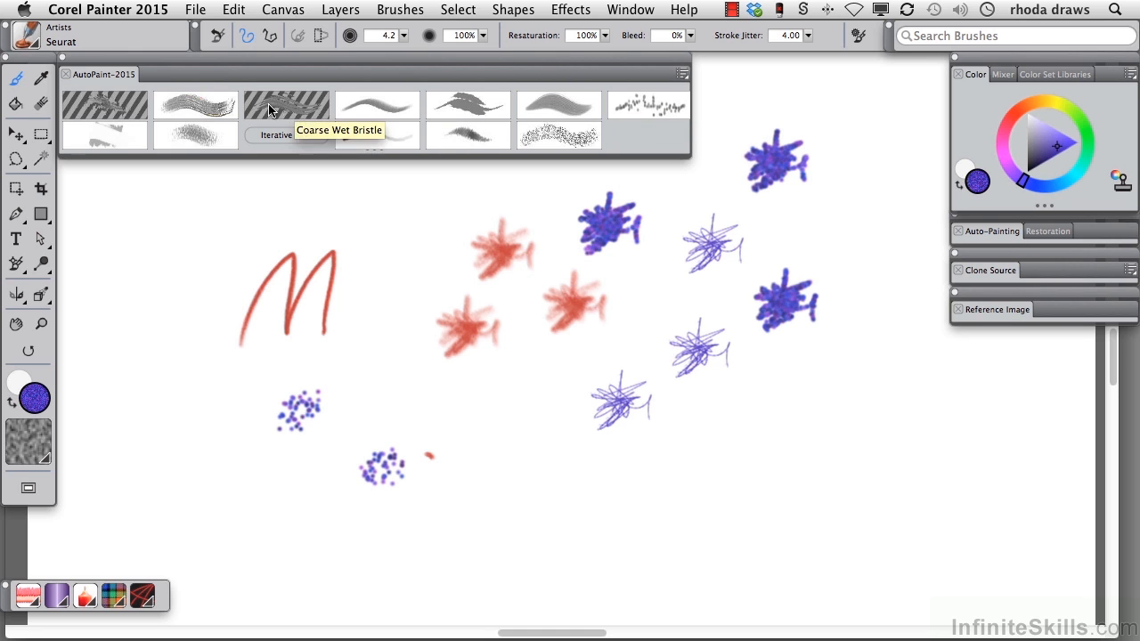
Step: Place six Sketchy Circle strokes across the canvas with the Real 6B Soft Pencil
left_click(375, 106)
left_click_drag(398, 246, 392, 250)
left_click_drag(425, 374, 428, 370)
left_click_drag(498, 440, 501, 436)
left_click_drag(509, 295, 513, 292)
left_click_drag(574, 216, 576, 206)
left_click_drag(641, 301, 647, 294)
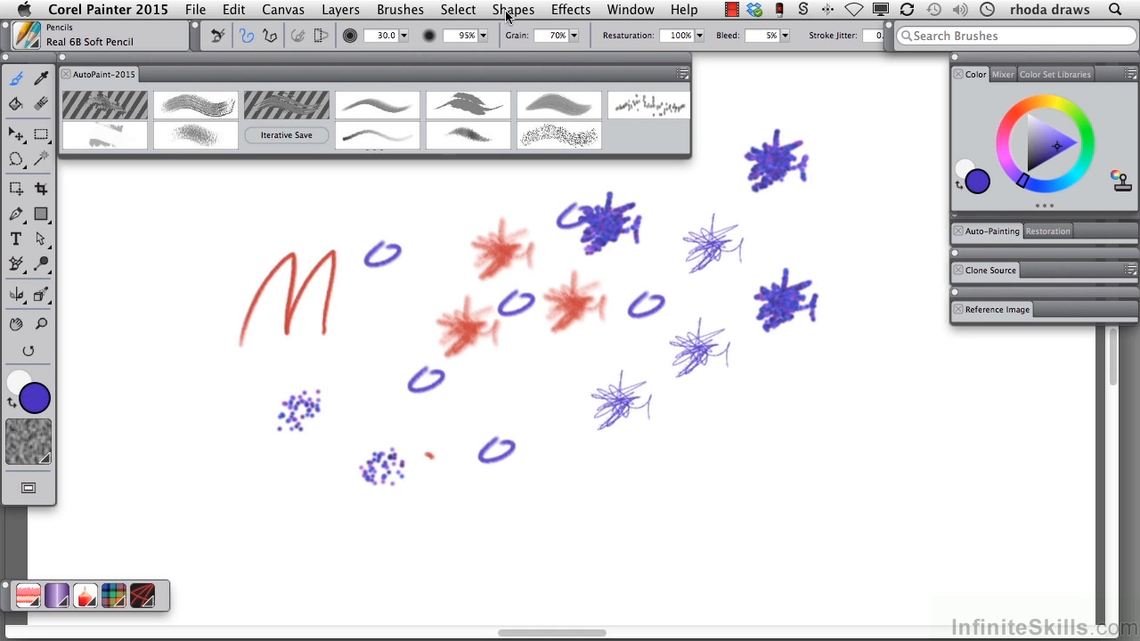
Step: Run Auto Playback to scatter blue-violet Sketchy Circle pencil strokes over the canvas, and stop it once the canvas is well covered
left_click(401, 10)
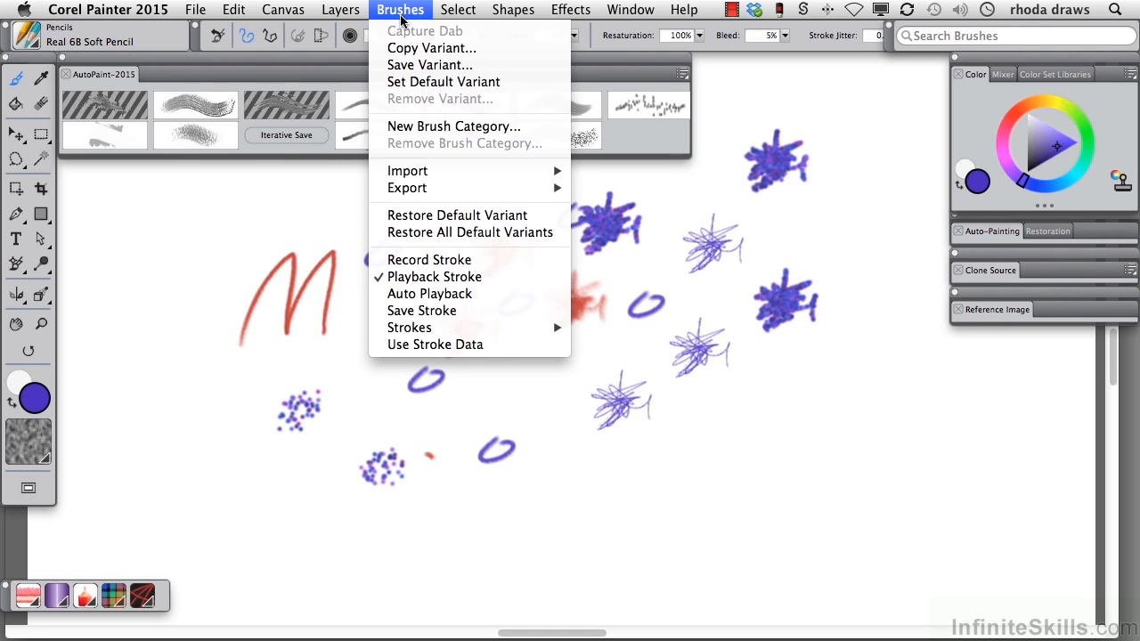
mouse_move(424, 333)
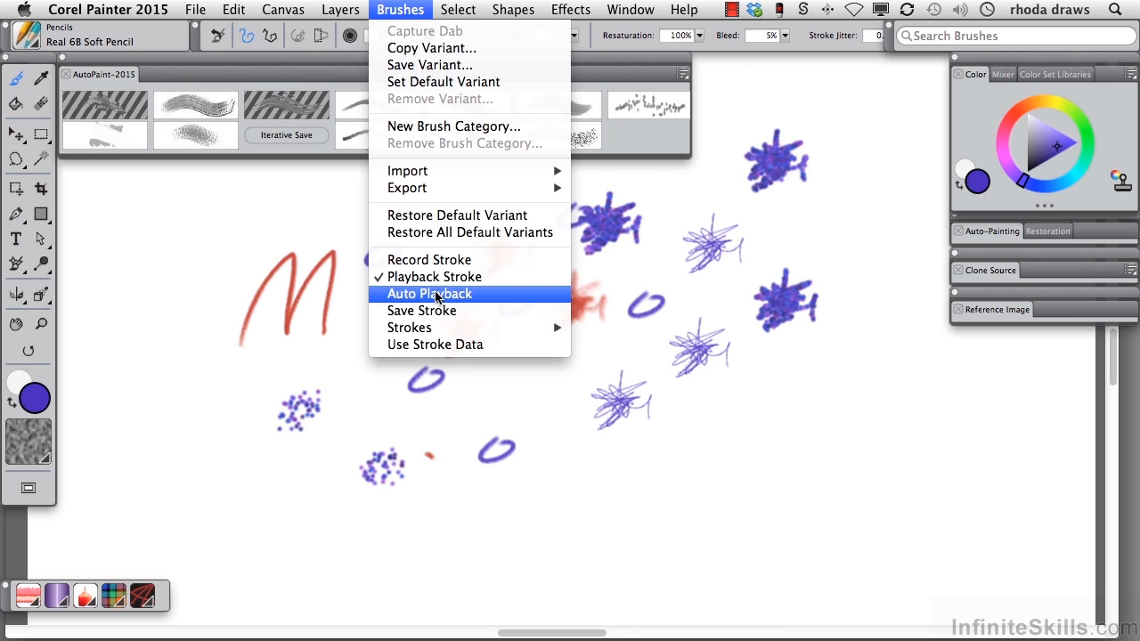
left_click(436, 297)
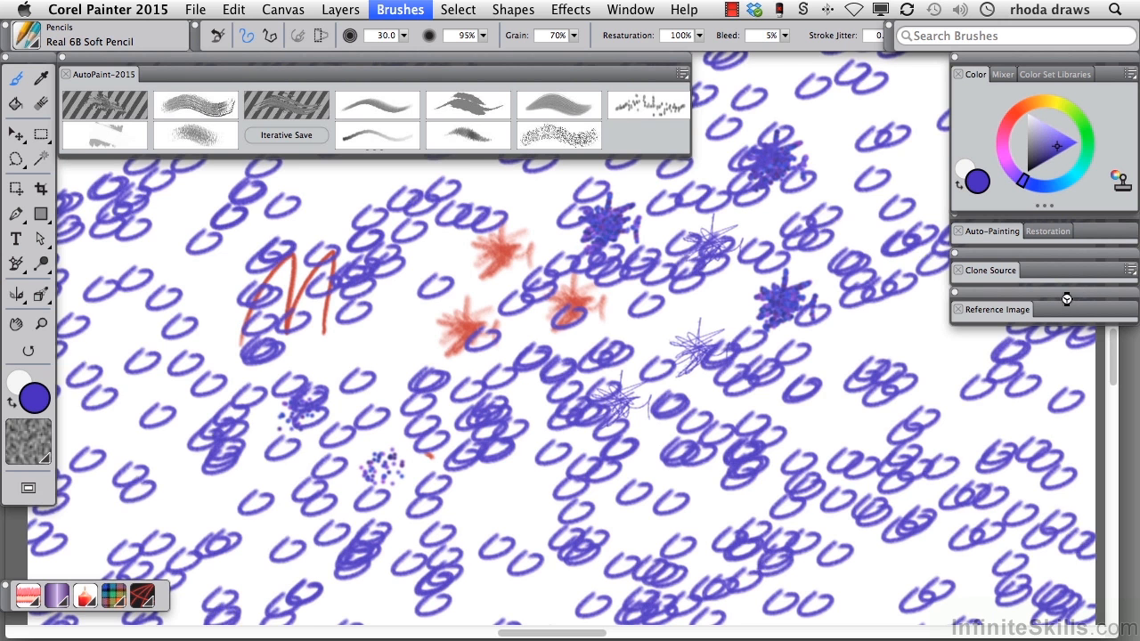
left_click(616, 288)
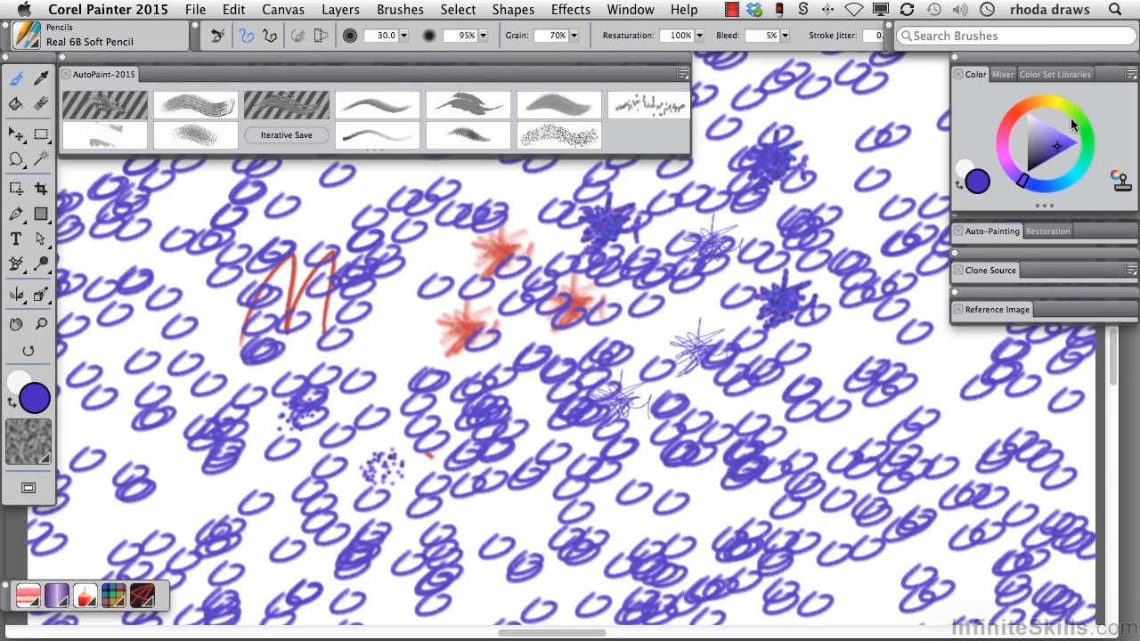
Step: Auto-play the Hatch stroke over the canvas with the Dry Ink pen in teal
left_click_drag(1074, 172, 1081, 151)
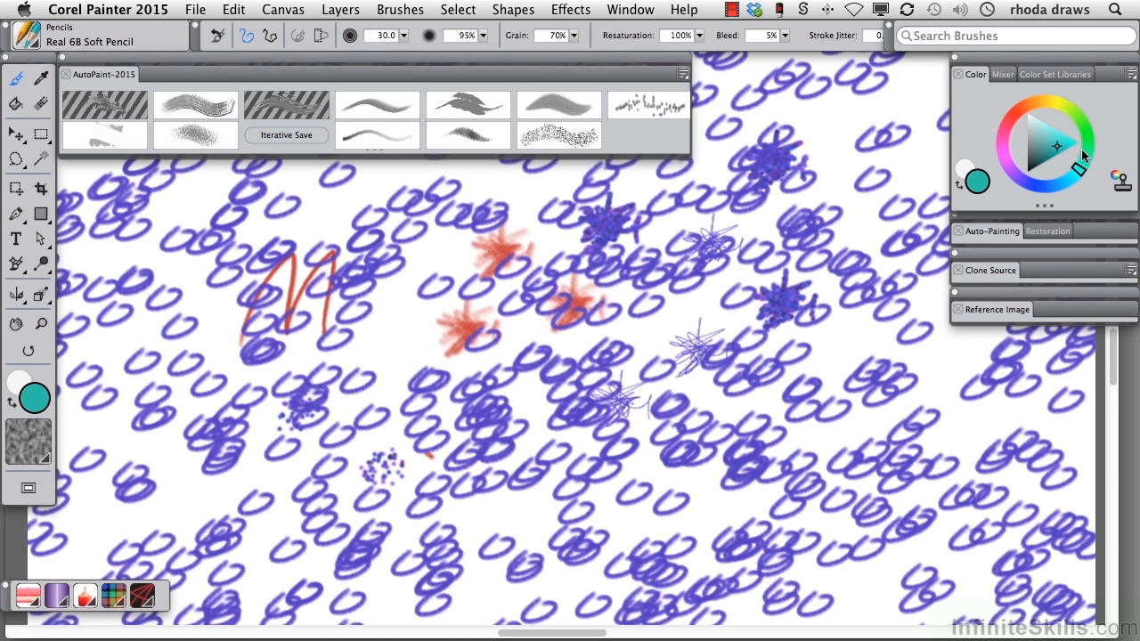
left_click(459, 105)
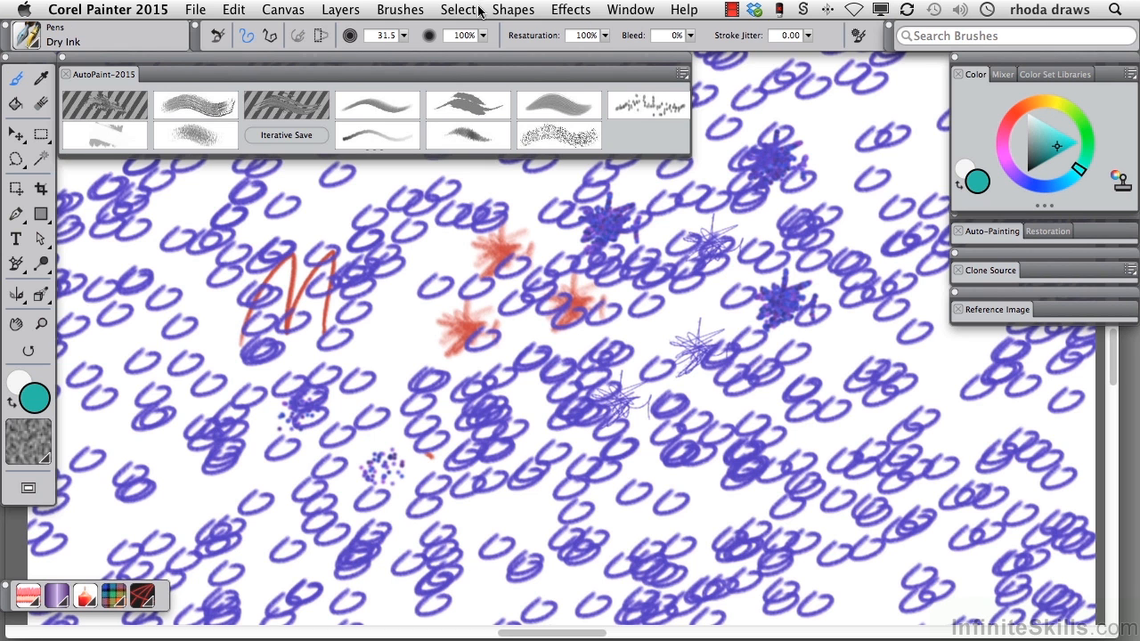
left_click(409, 11)
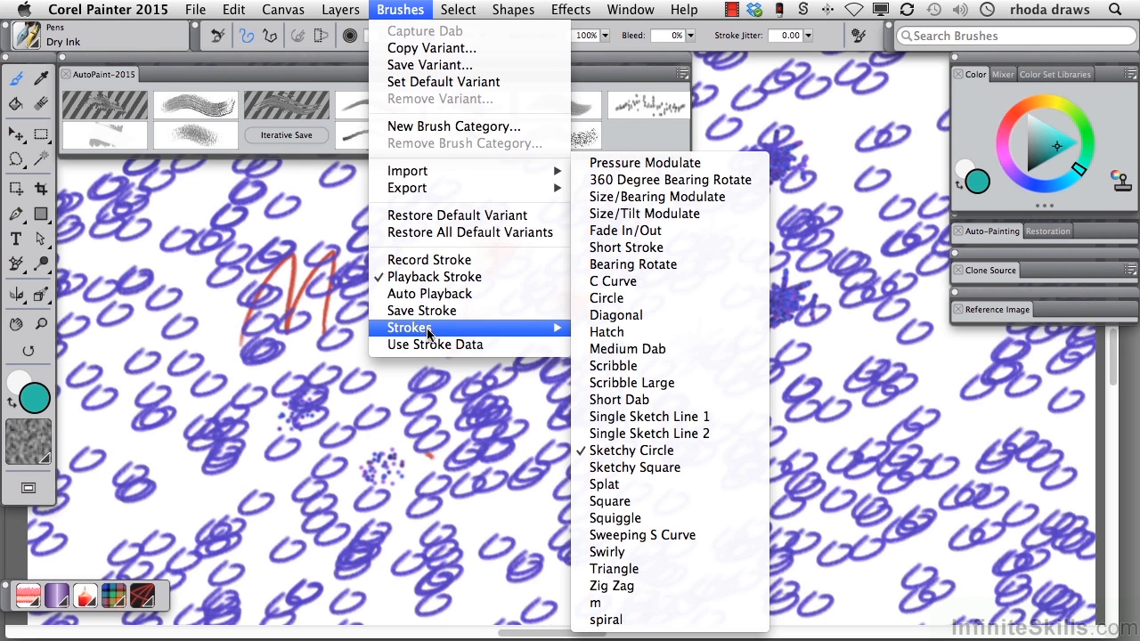
left_click(613, 331)
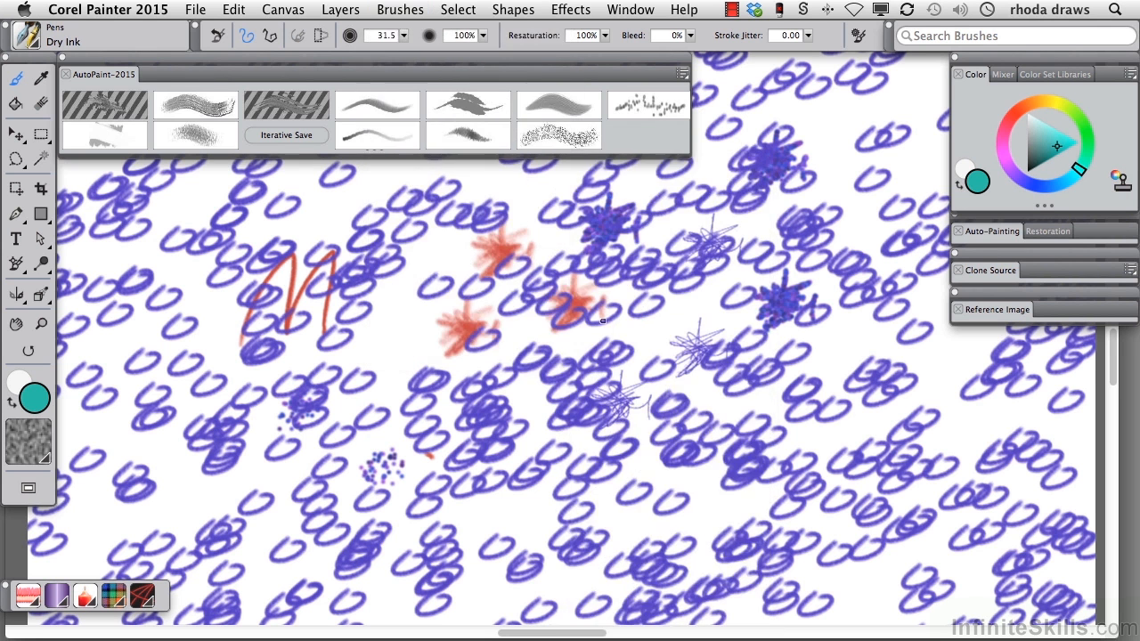
left_click(396, 10)
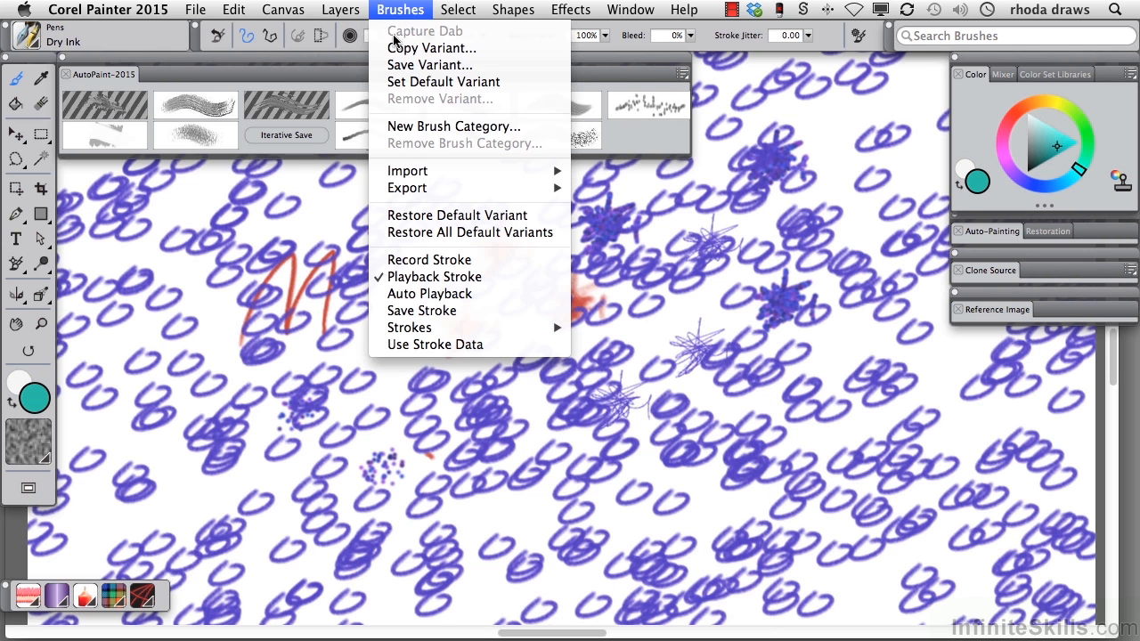
left_click(424, 299)
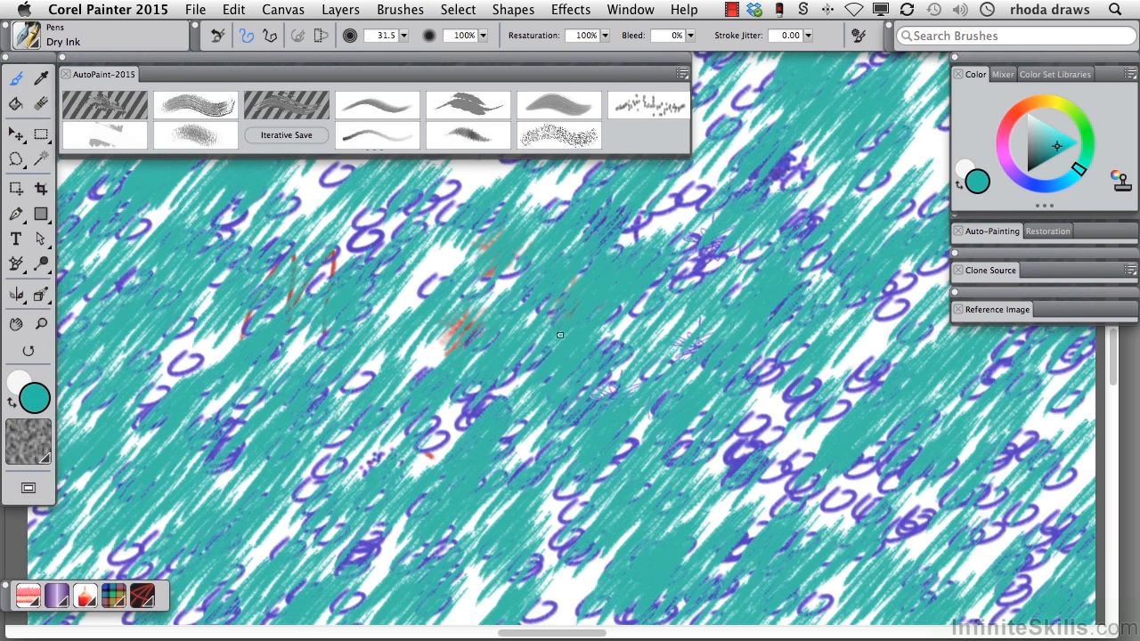
left_click(397, 11)
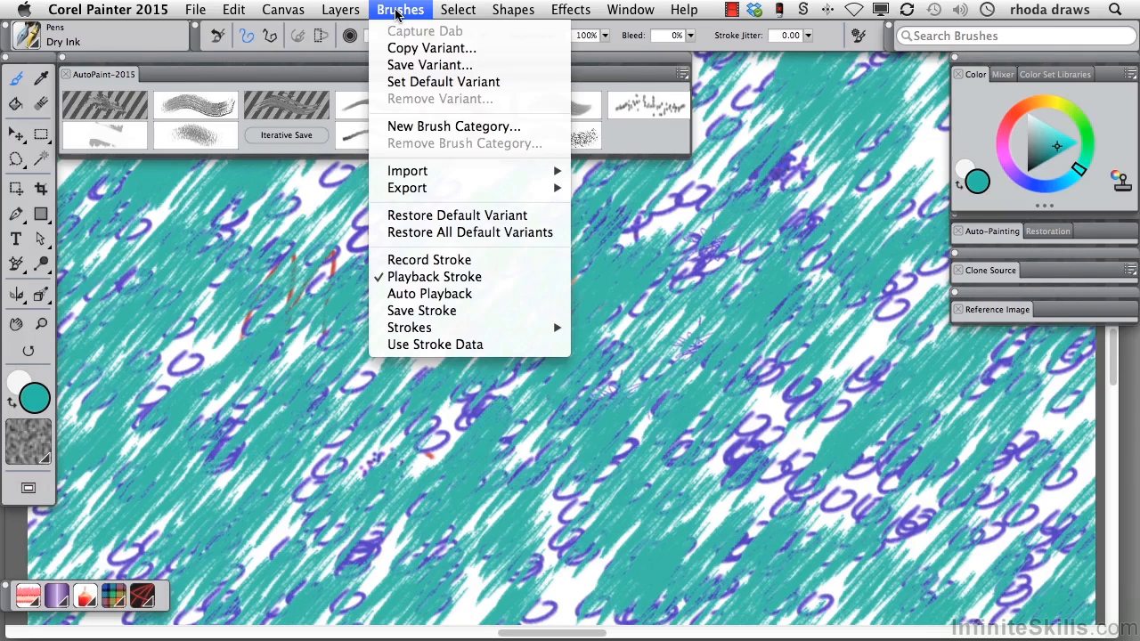
left_click(389, 8)
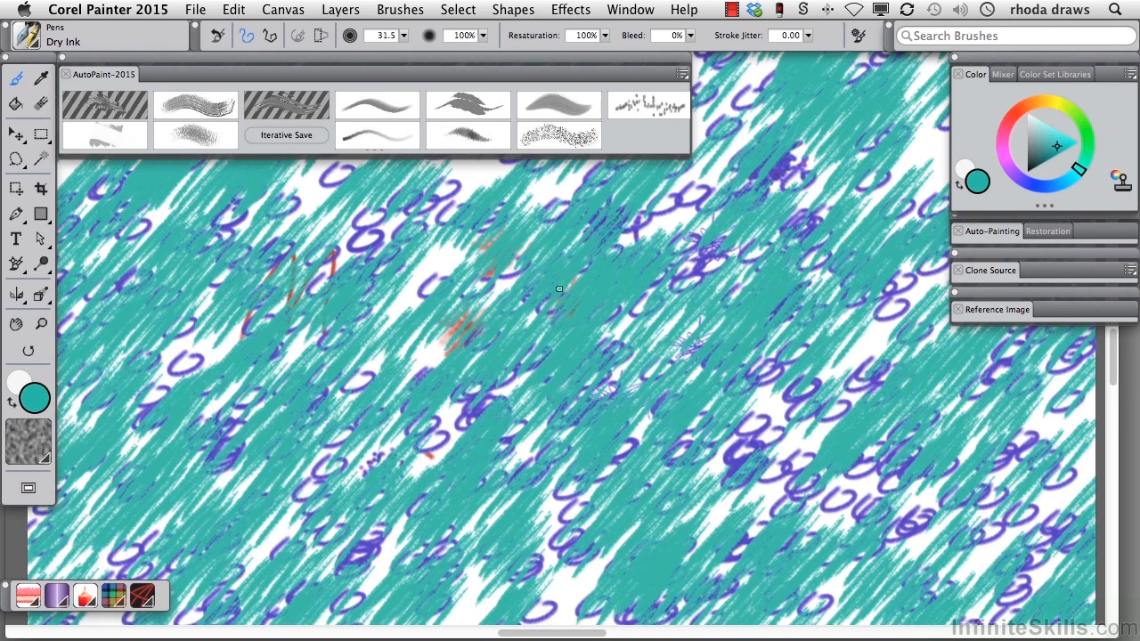
Step: Clear the entire canvas and select the saved "m" stroke in the Auto-Painting settings
left_click(985, 233)
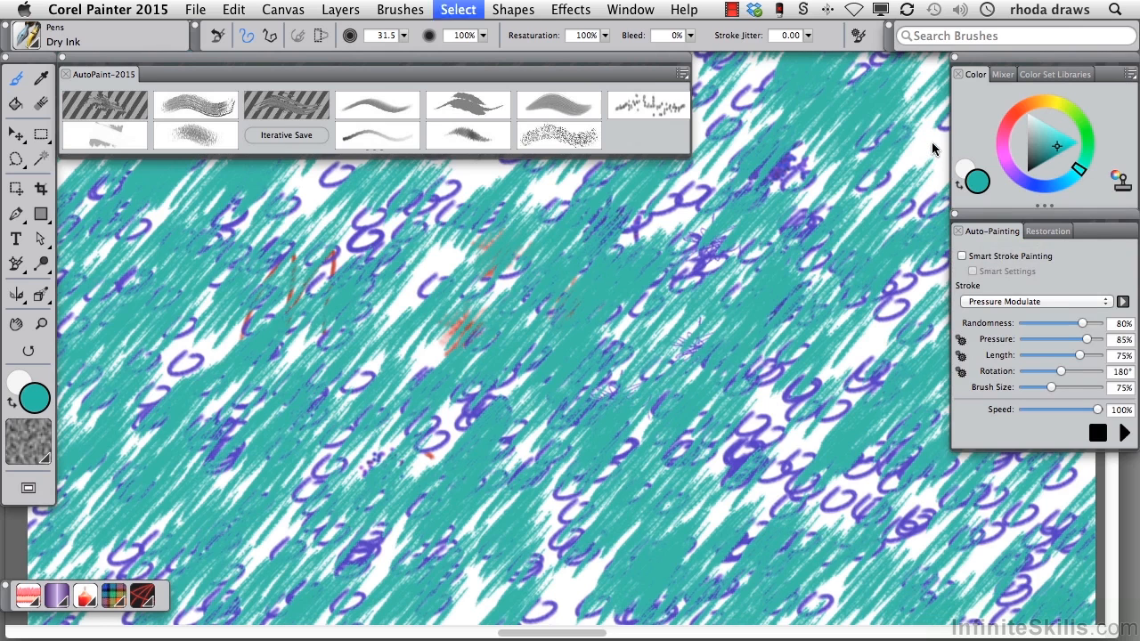
key("Delete")
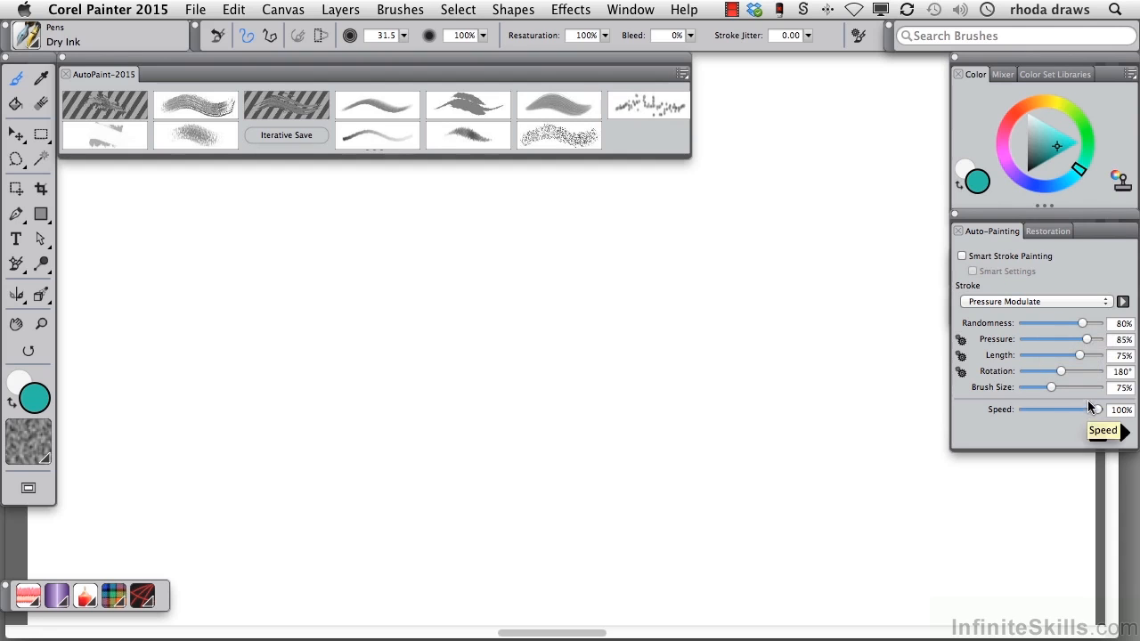
left_click(1101, 303)
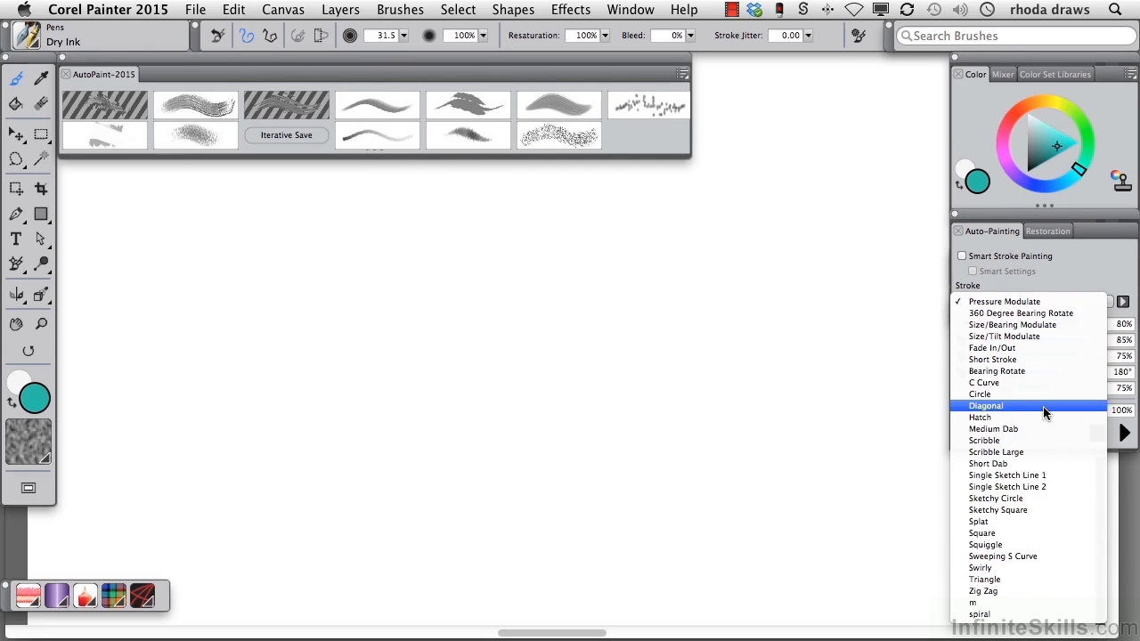
left_click(1017, 606)
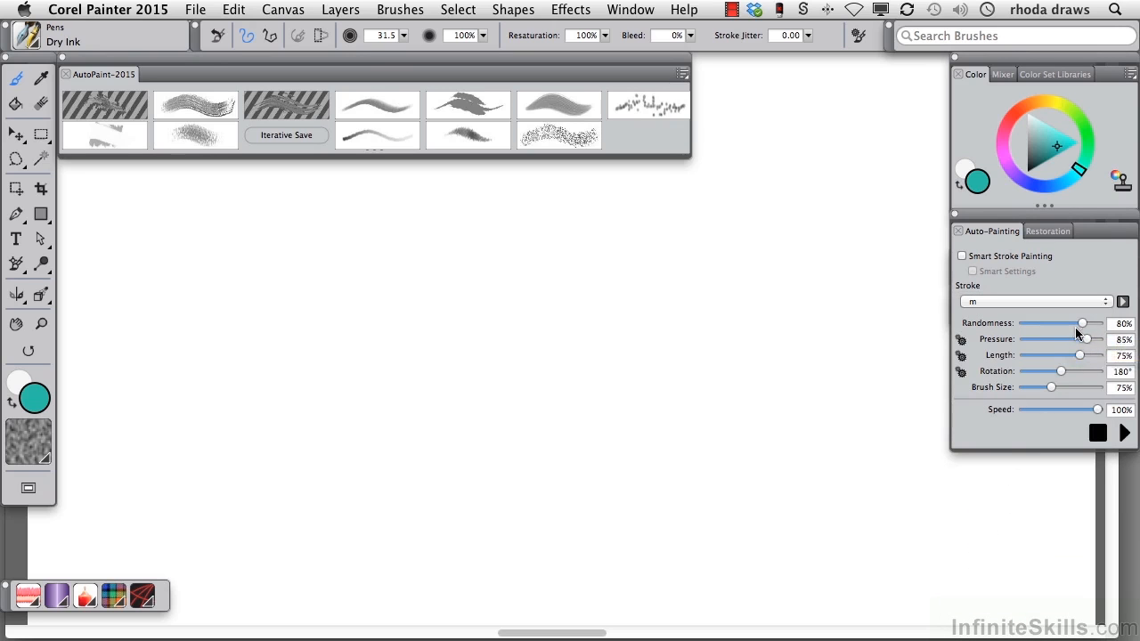
Step: Try auto-painting the canvas with the "m" stroke in teal Dry Ink, and undo the painted result
left_click(1124, 432)
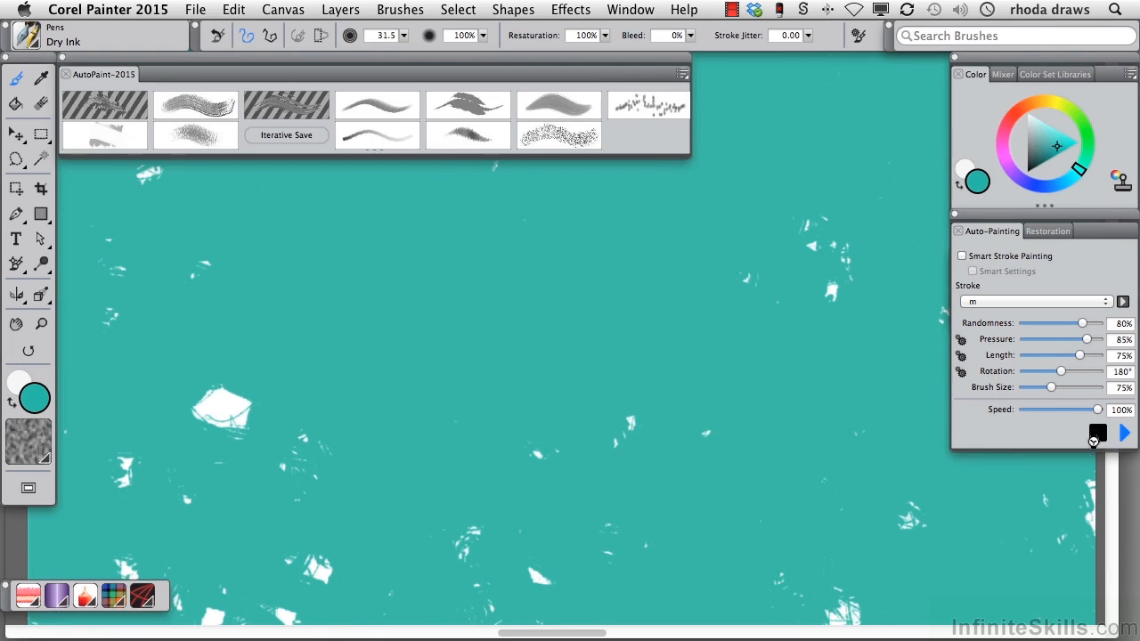
left_click(1097, 435)
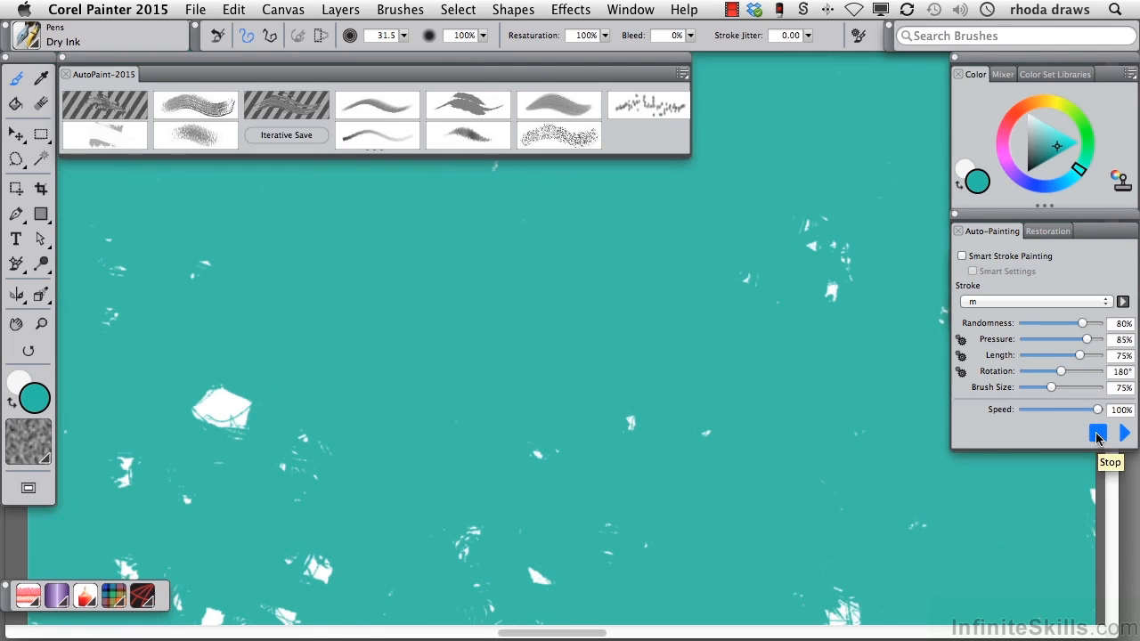
key("super+z")
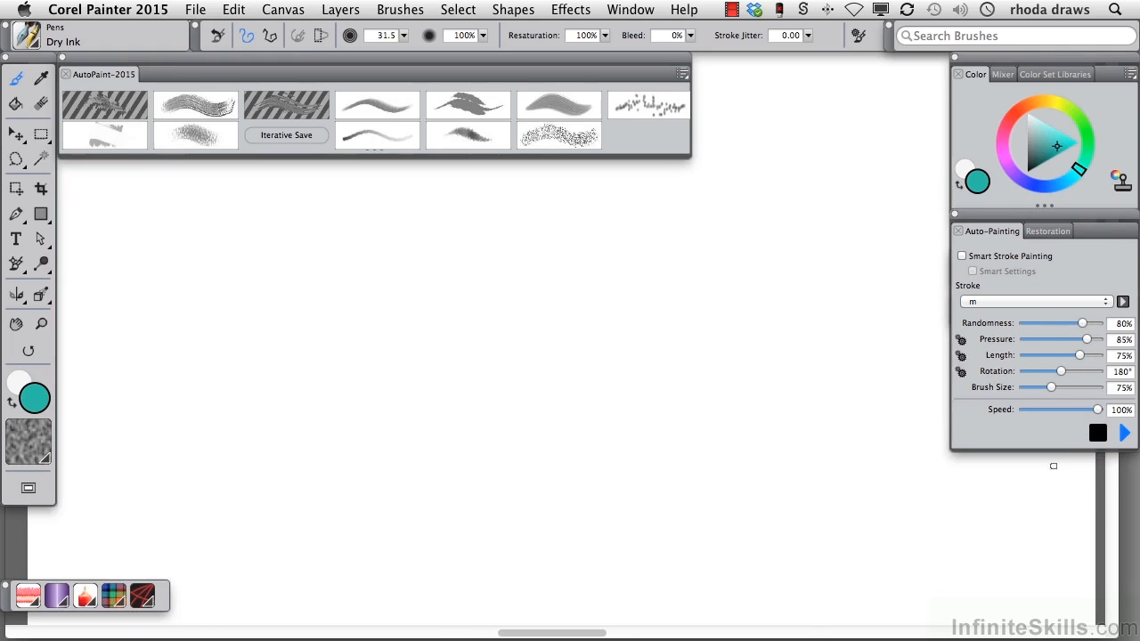
Step: Turn on clone colour for the Dry Ink pen and select the pink and red striped pattern as the current pattern
left_click(1121, 184)
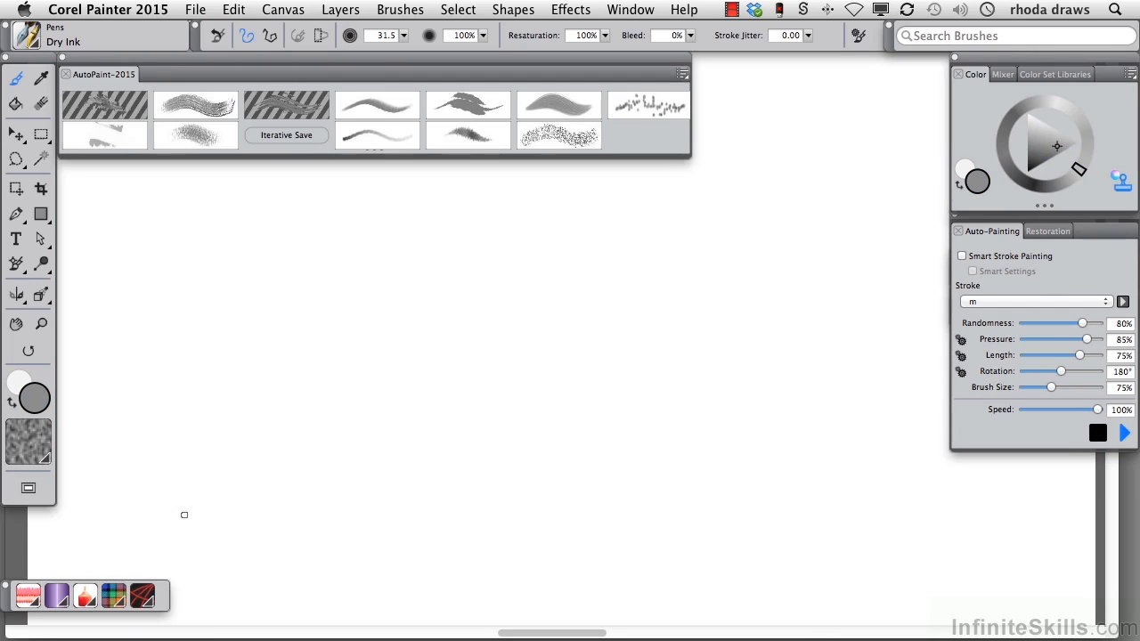
left_click(26, 597)
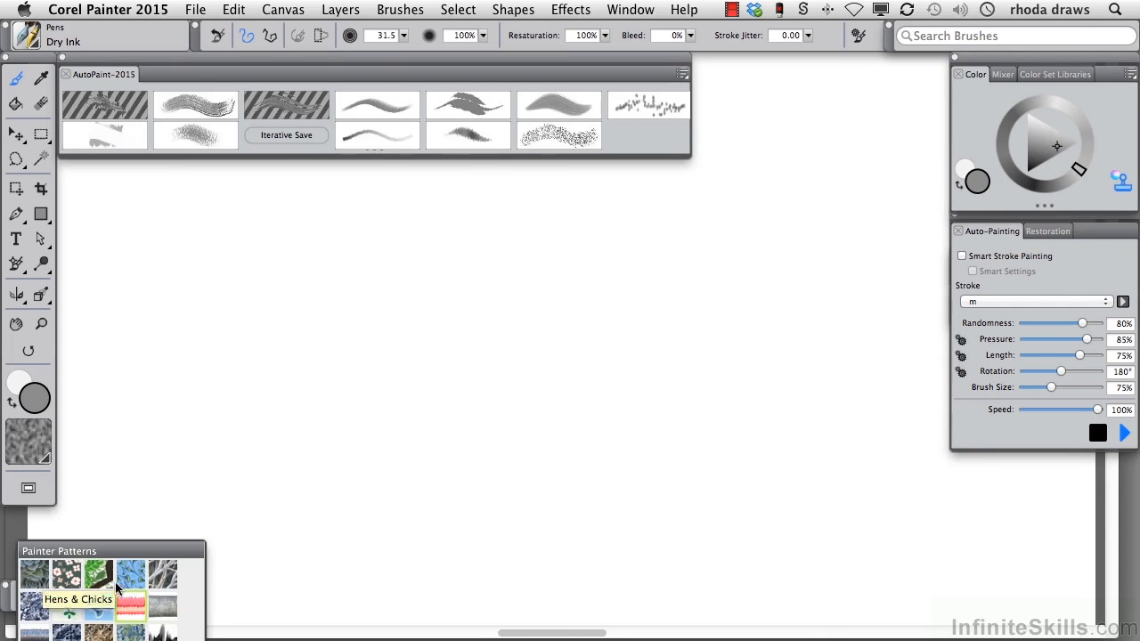
left_click(129, 608)
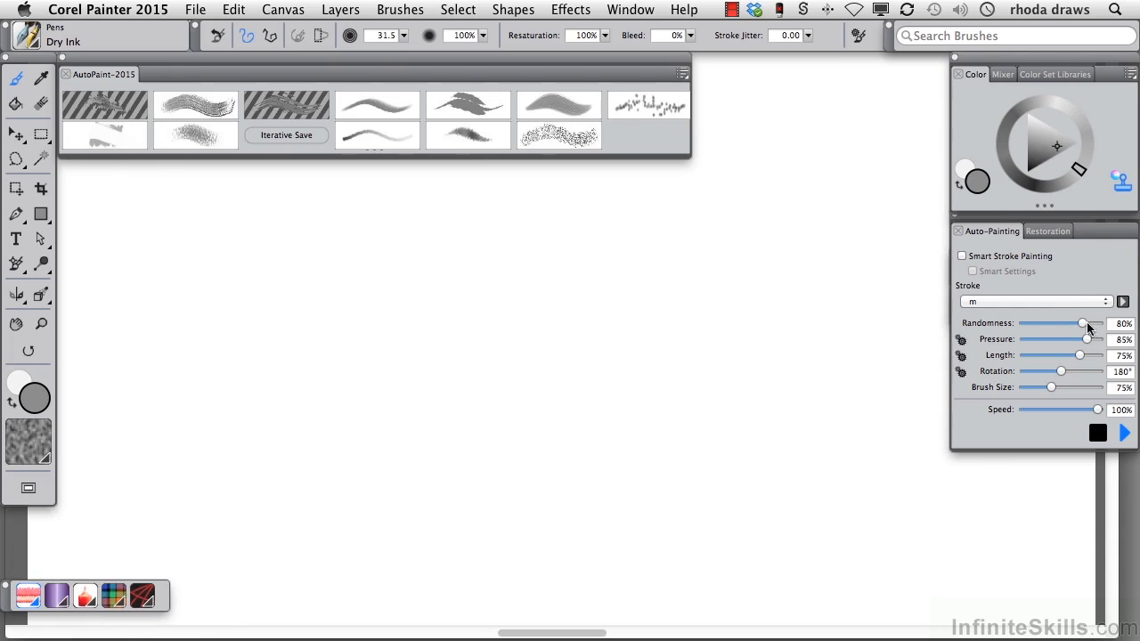
Step: Try auto-painting the canvas with the "m" stroke in colours cloned from the striped pattern, and undo the painted result
left_click(1124, 433)
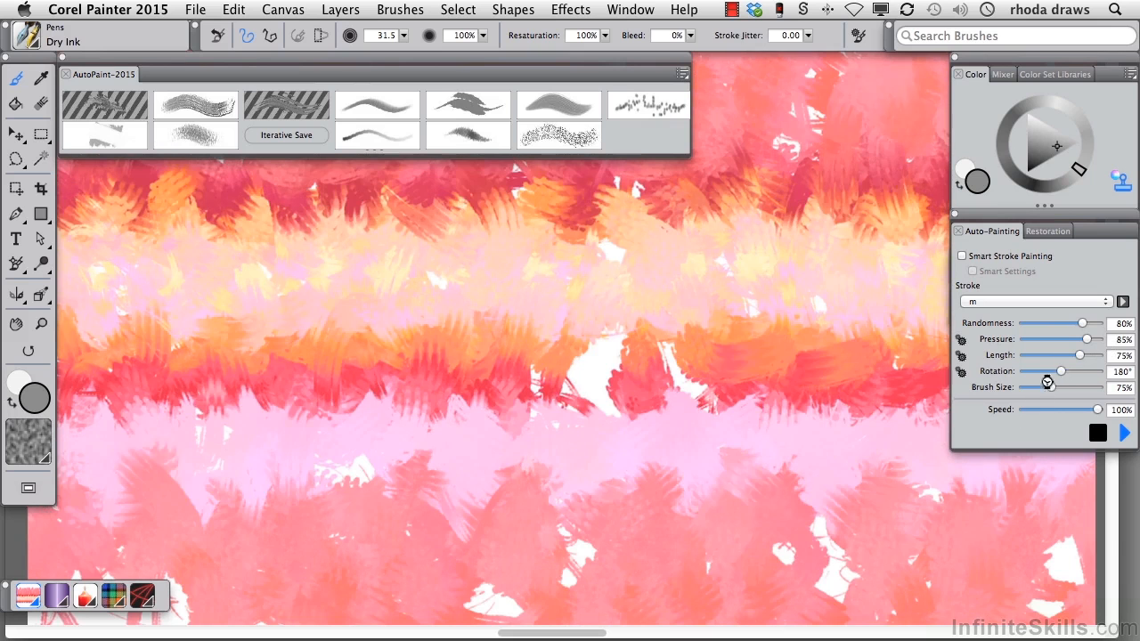
left_click(1090, 433)
key("super+z")
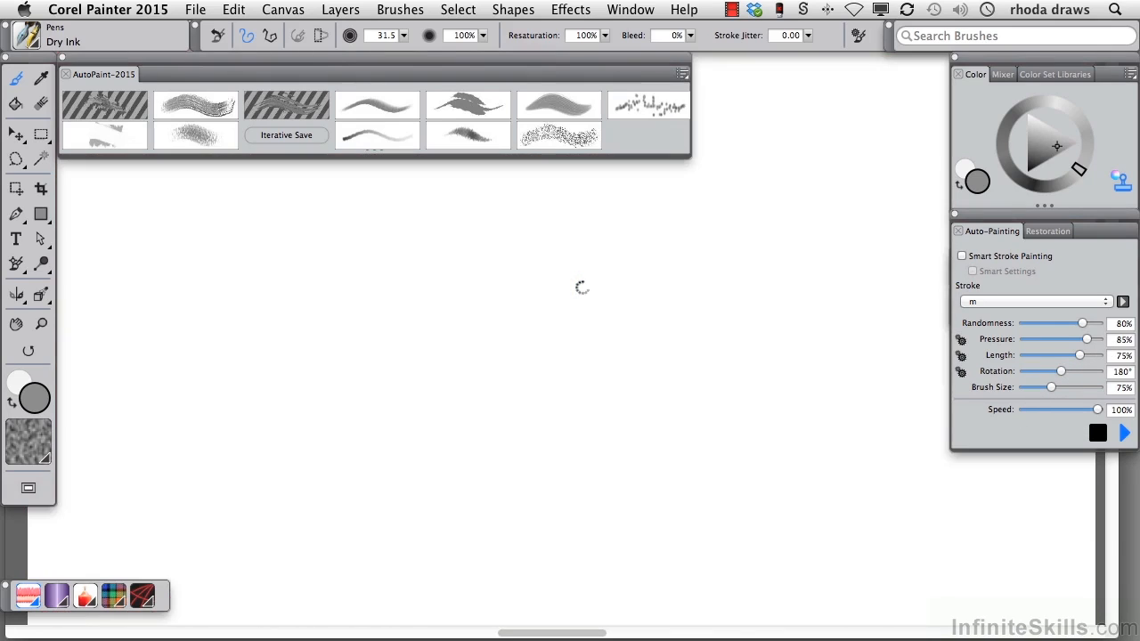
Step: Load "peppers-green purple.jpg" from the Chapter 12 folder as the clone source image
left_click(980, 231)
left_click(980, 270)
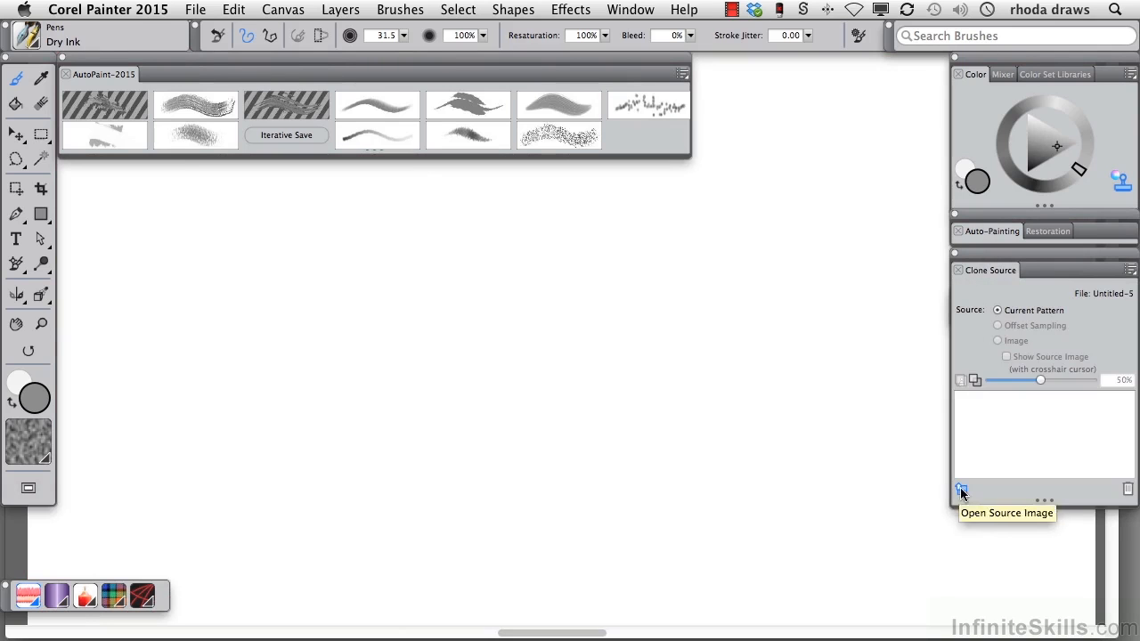
left_click(961, 488)
left_click(1016, 499)
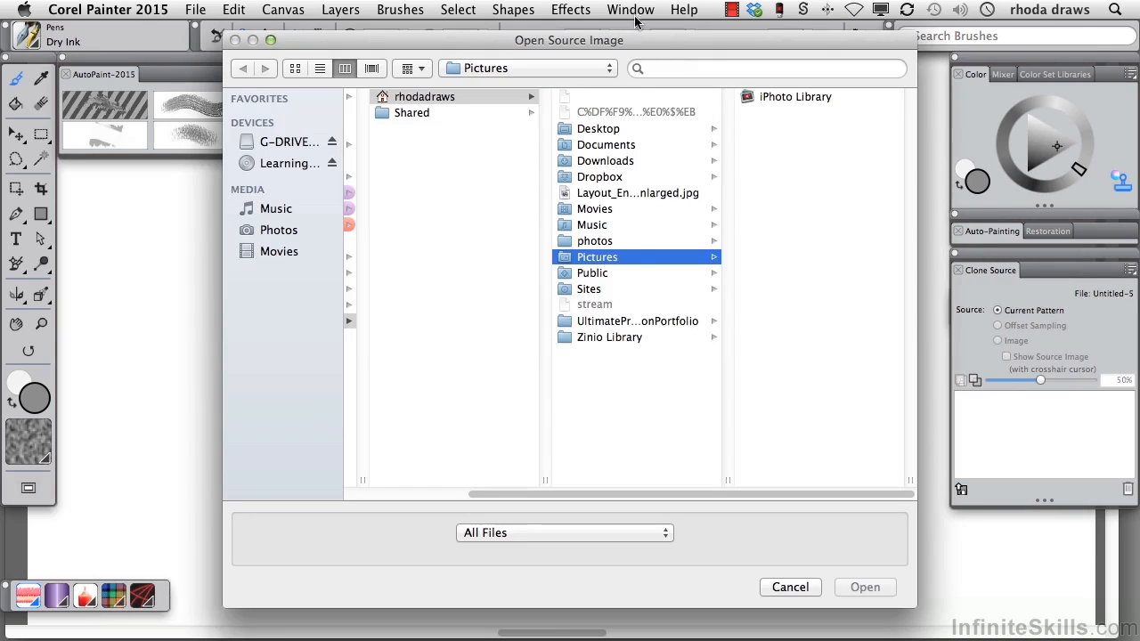
left_click(583, 68)
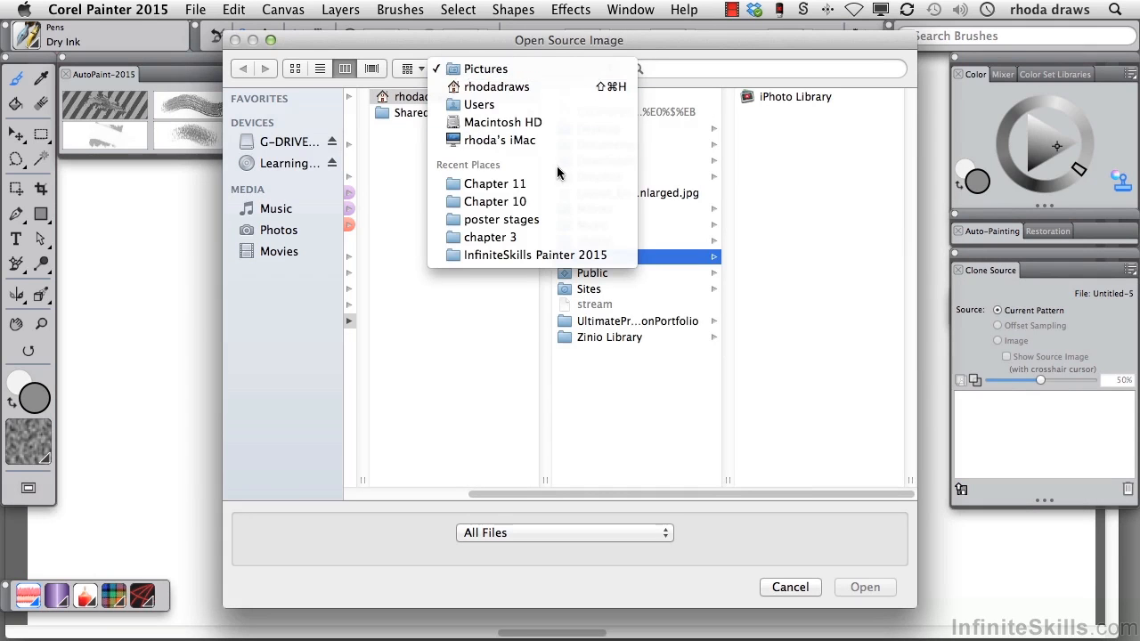
left_click(534, 183)
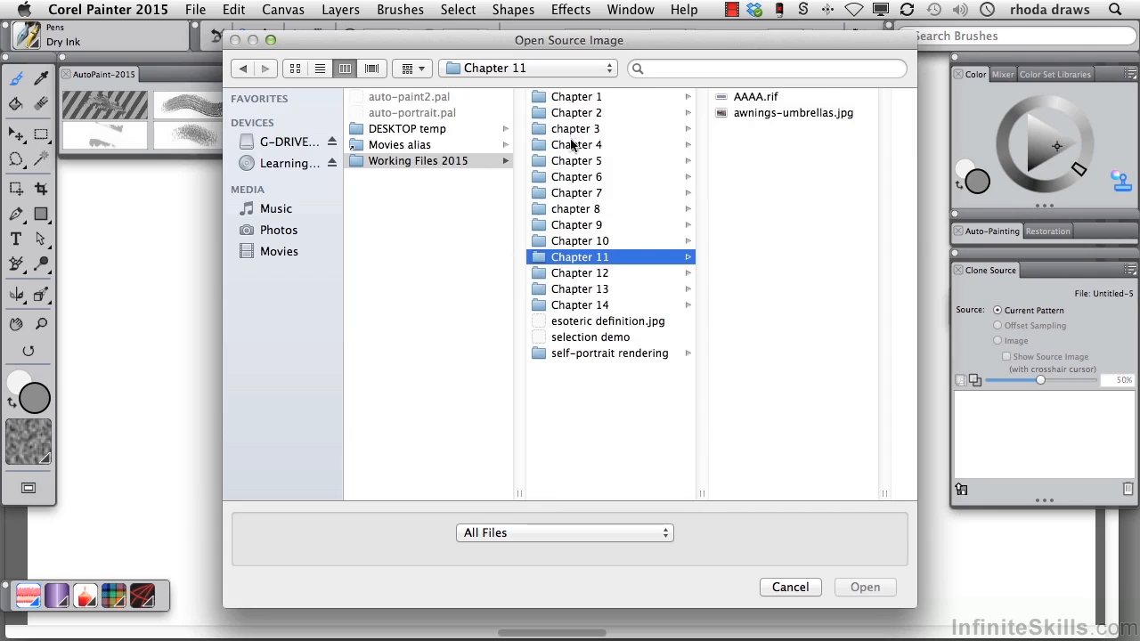
left_click(606, 272)
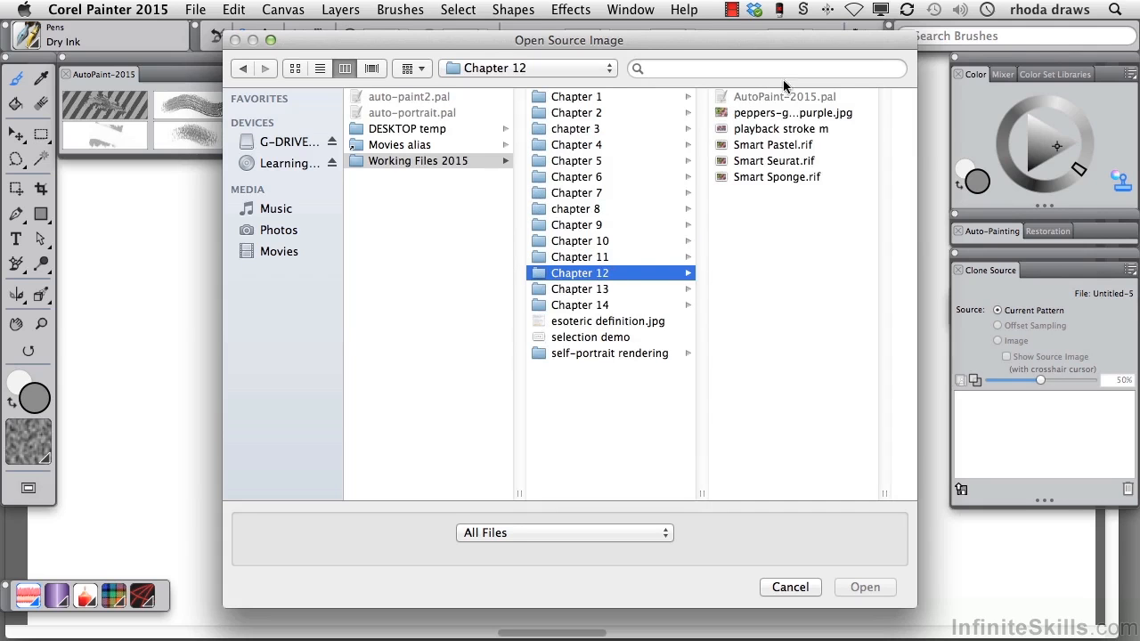
left_click(793, 117)
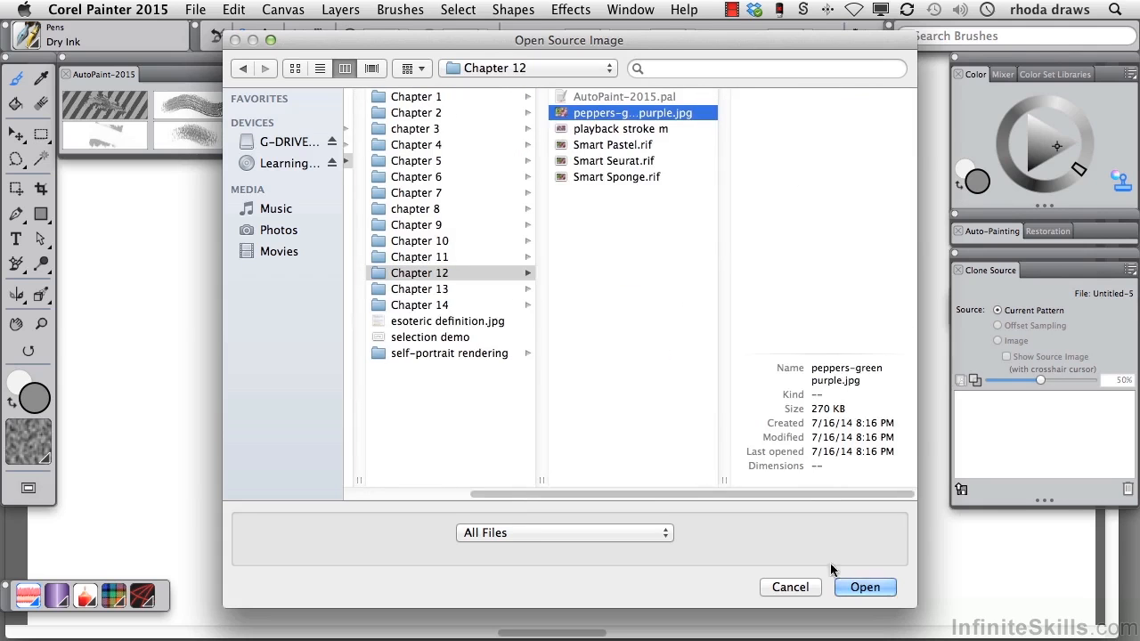
left_click(862, 588)
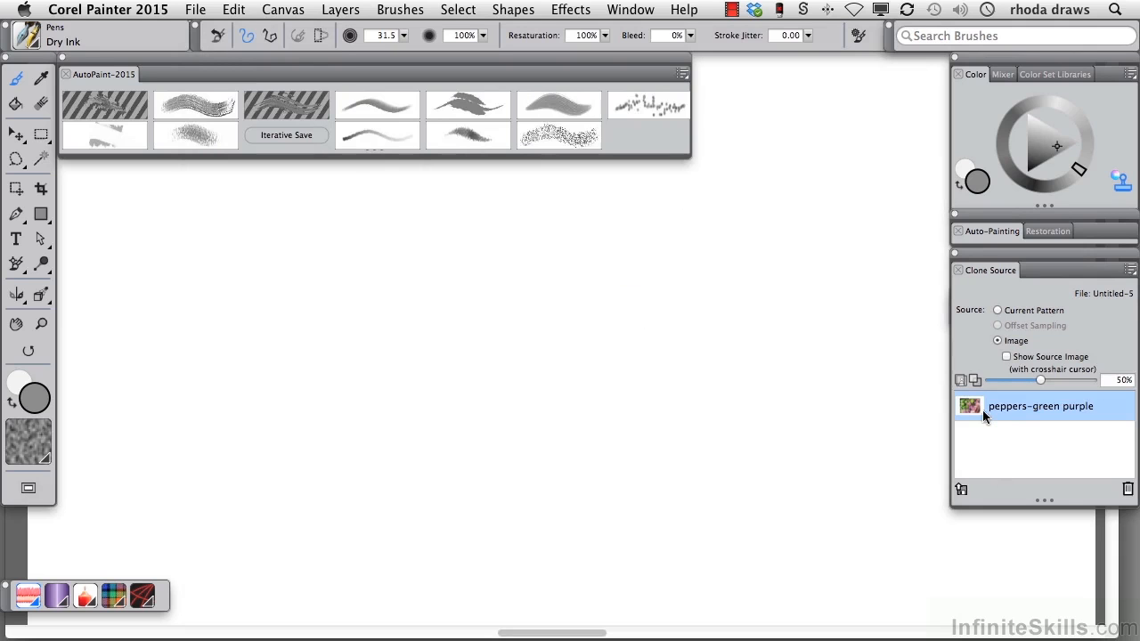
Step: Place the Reference Image panel beside the toolbox and load "peppers-green purple.jpg" from the Chapter 12 folder into it
left_click(979, 272)
left_click(984, 307)
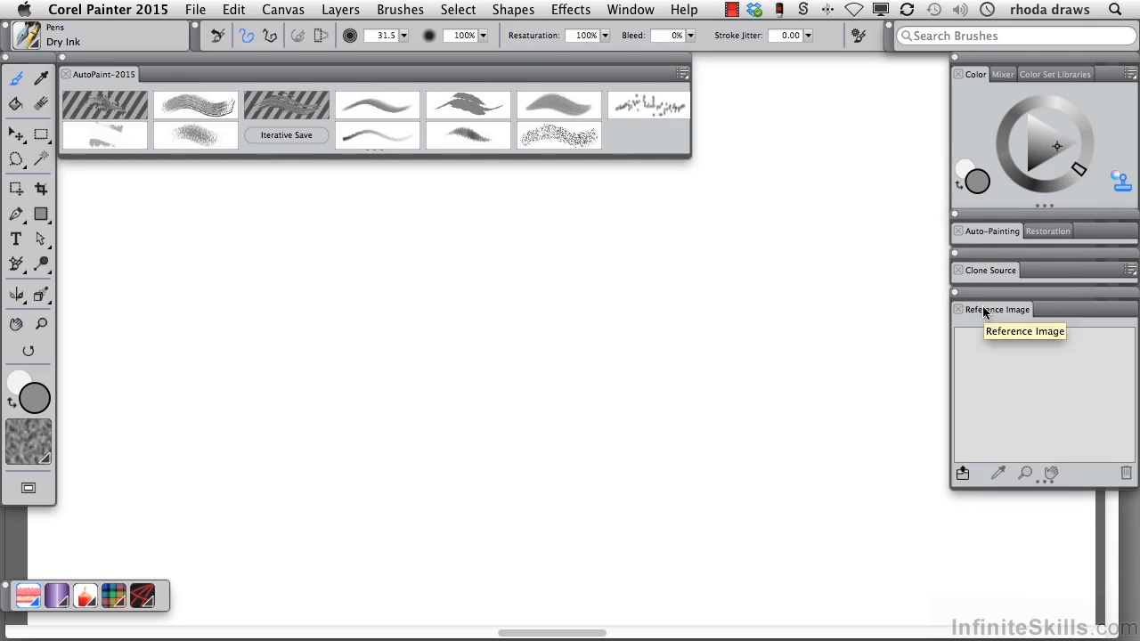
left_click_drag(983, 294, 122, 396)
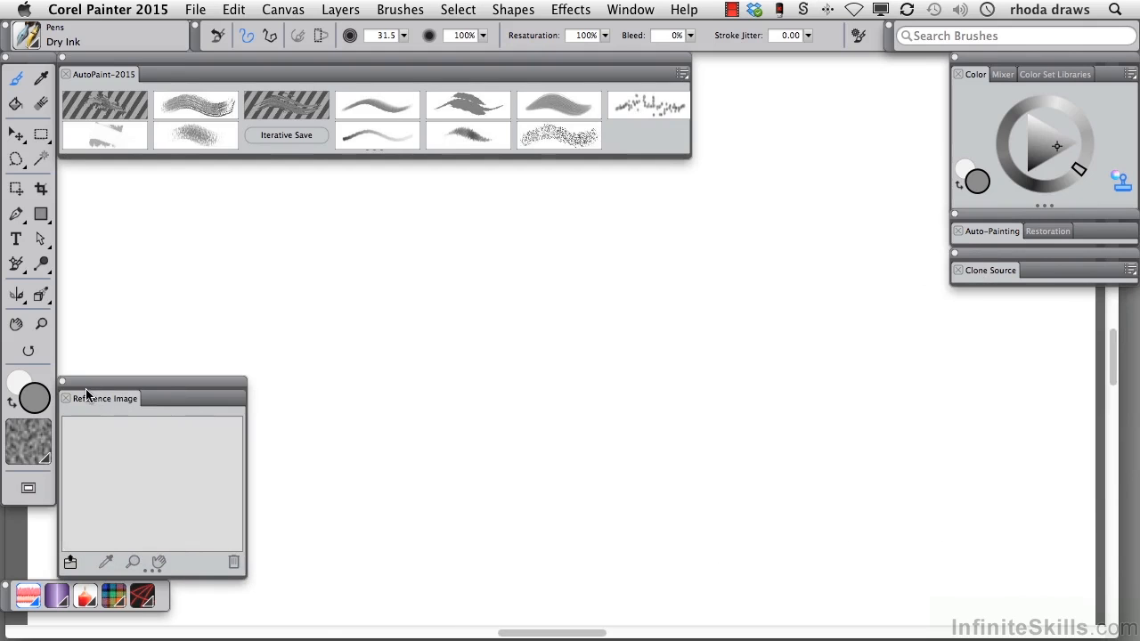
left_click(68, 559)
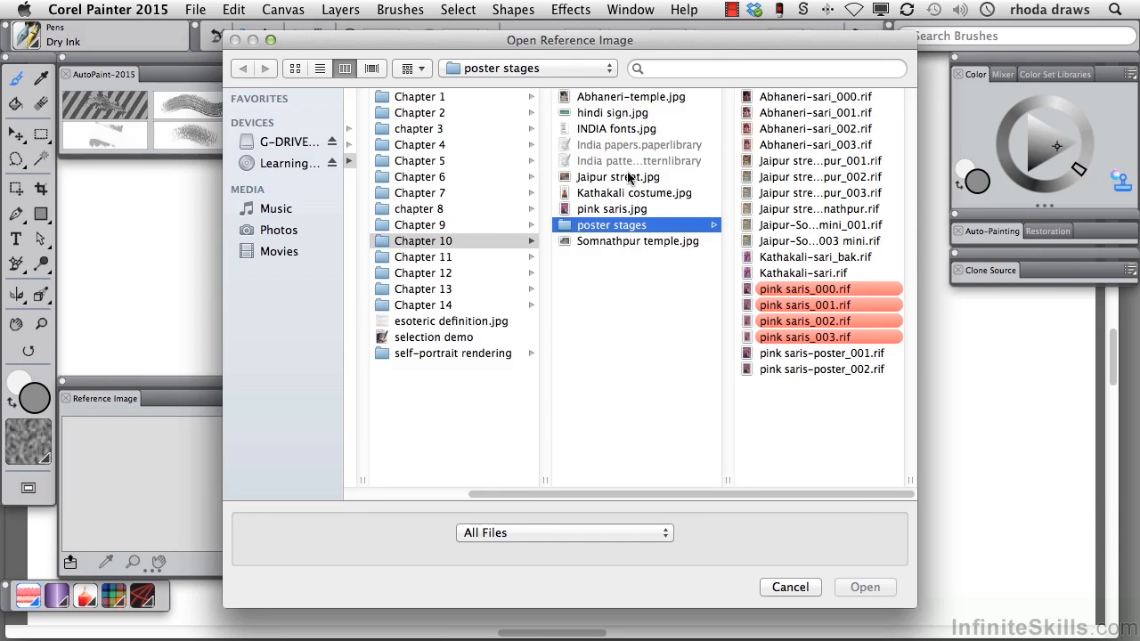
left_click(604, 70)
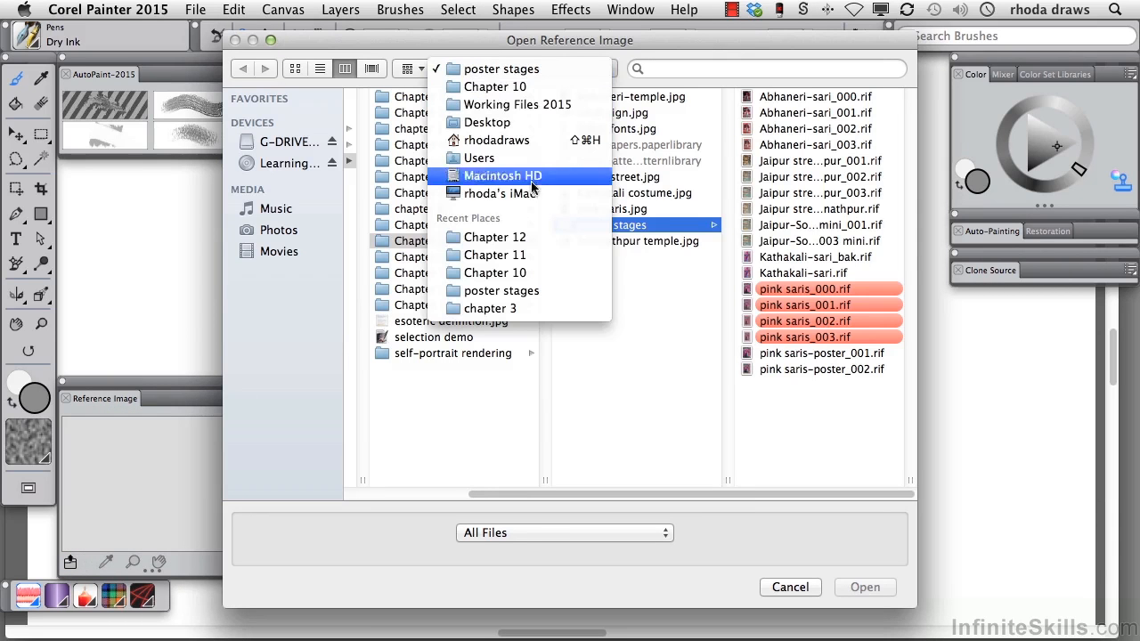
left_click(512, 239)
left_click(789, 115)
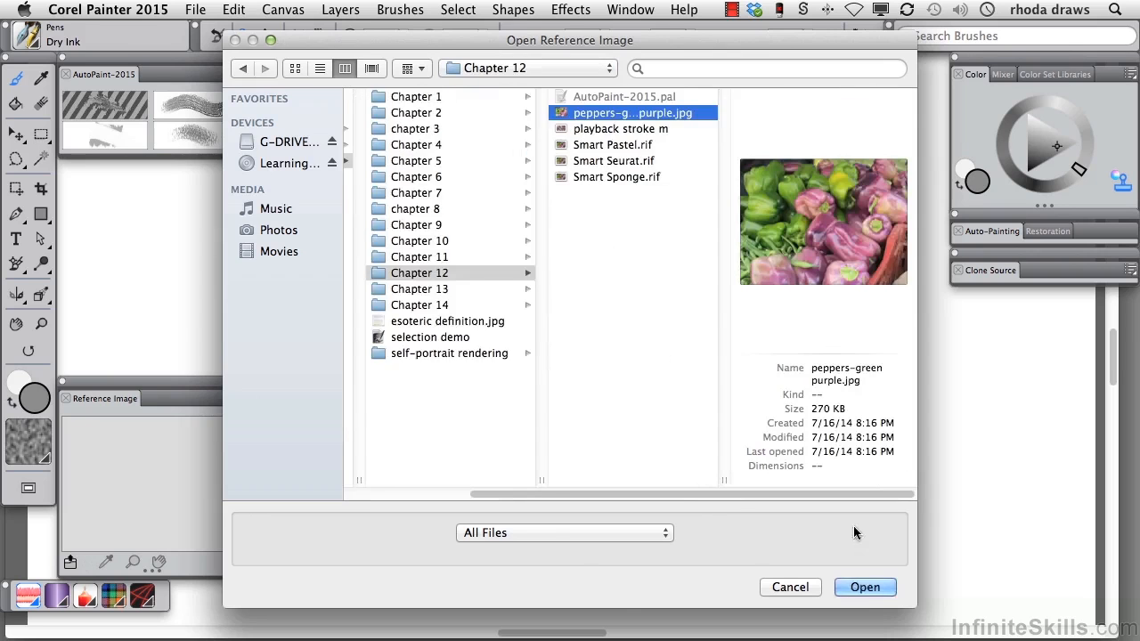
left_click(864, 585)
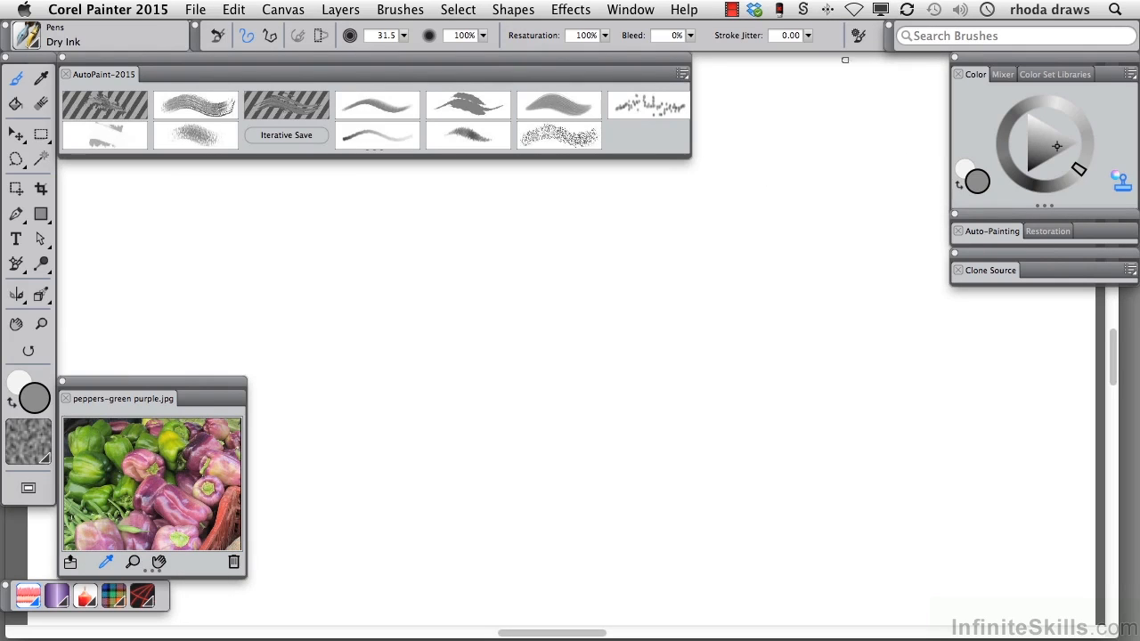
Step: Auto-paint the canvas with the Hatch stroke in colours cloned from the peppers photo, and stop once the image area is well covered
left_click(982, 234)
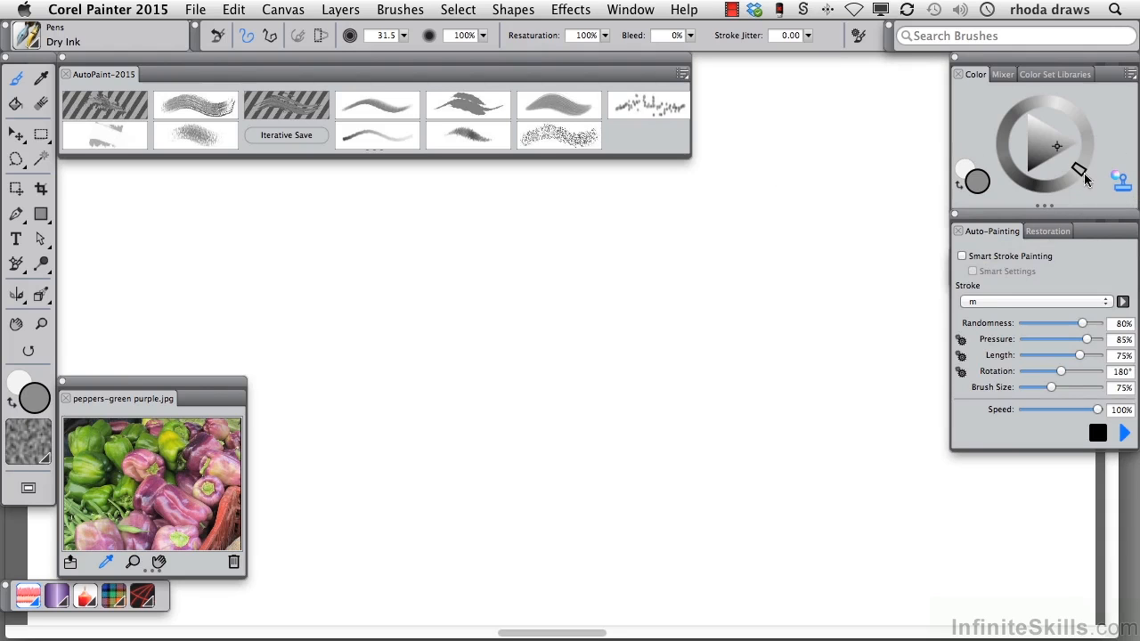
left_click(1107, 304)
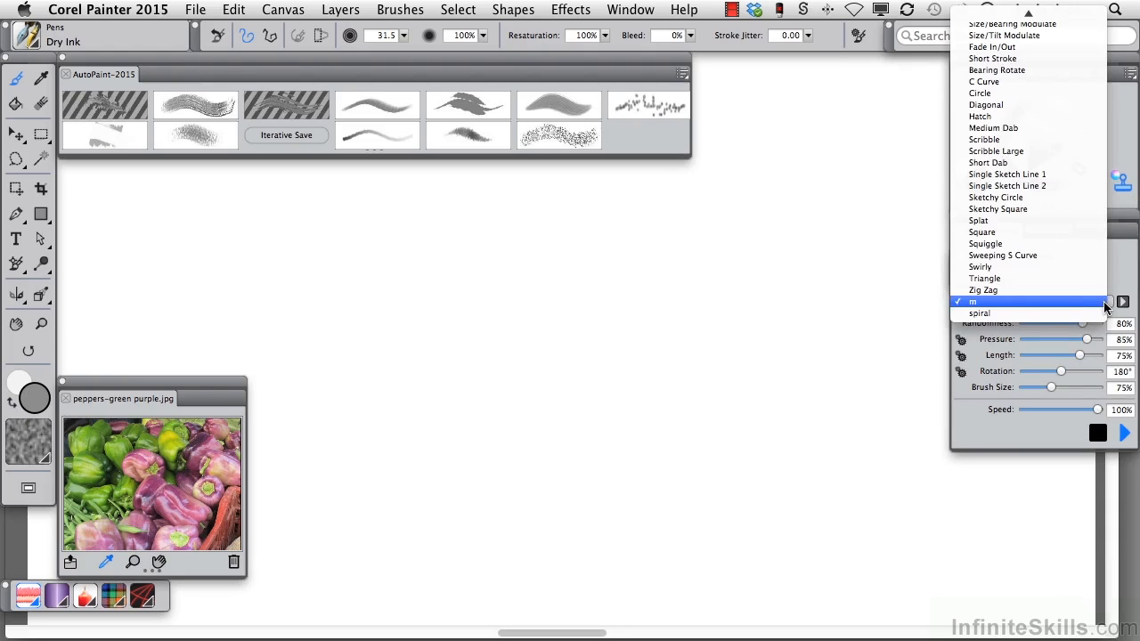
left_click(994, 119)
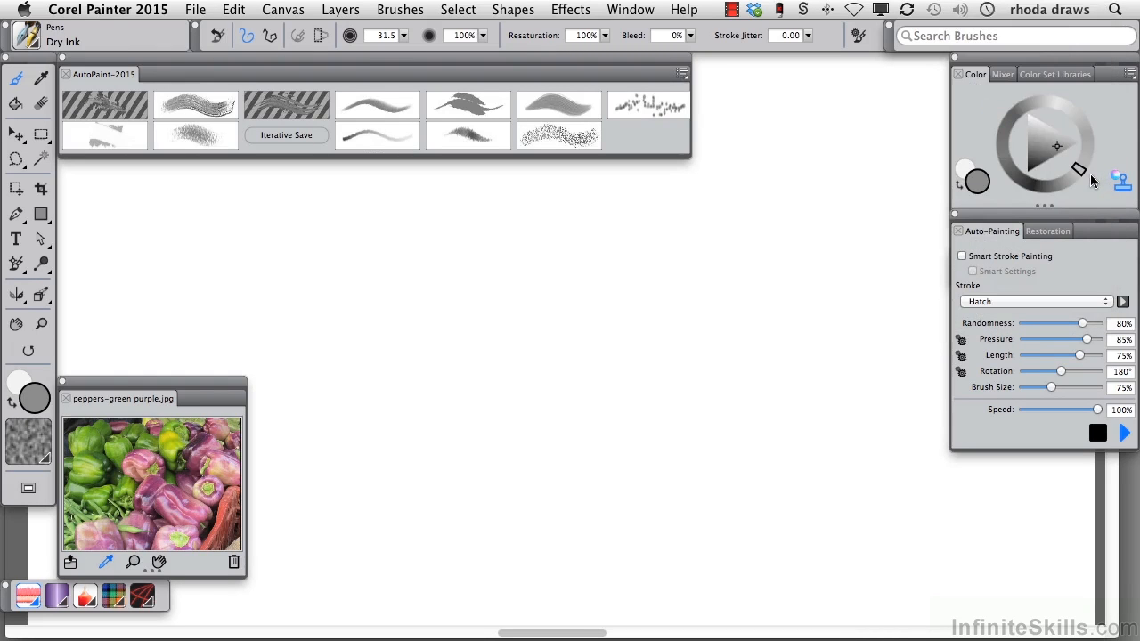
left_click(1123, 433)
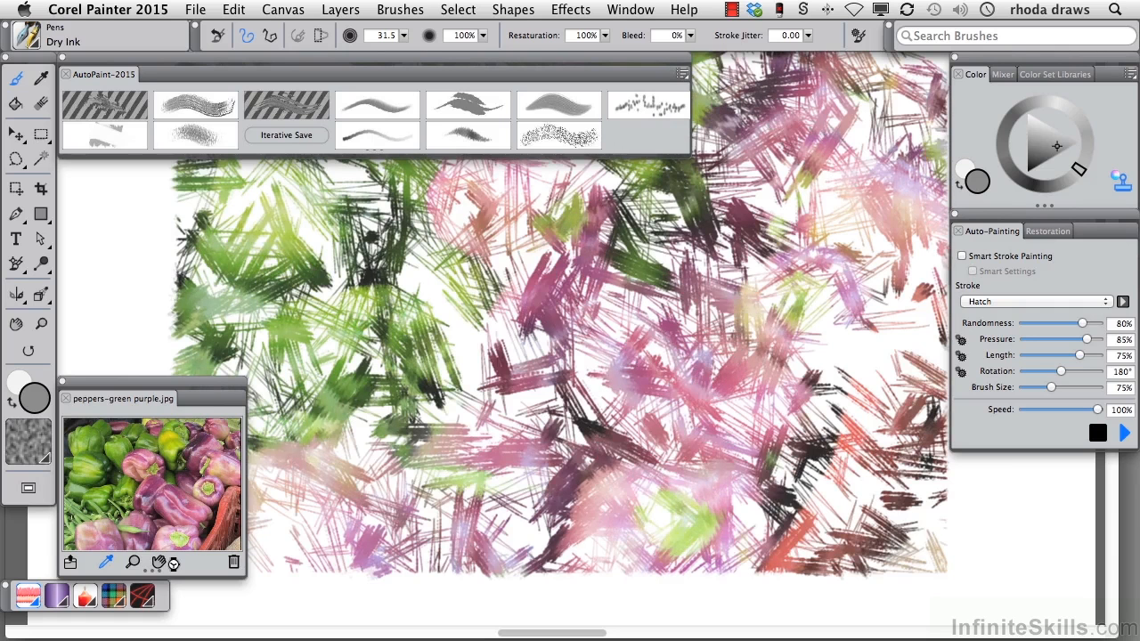
left_click(1097, 433)
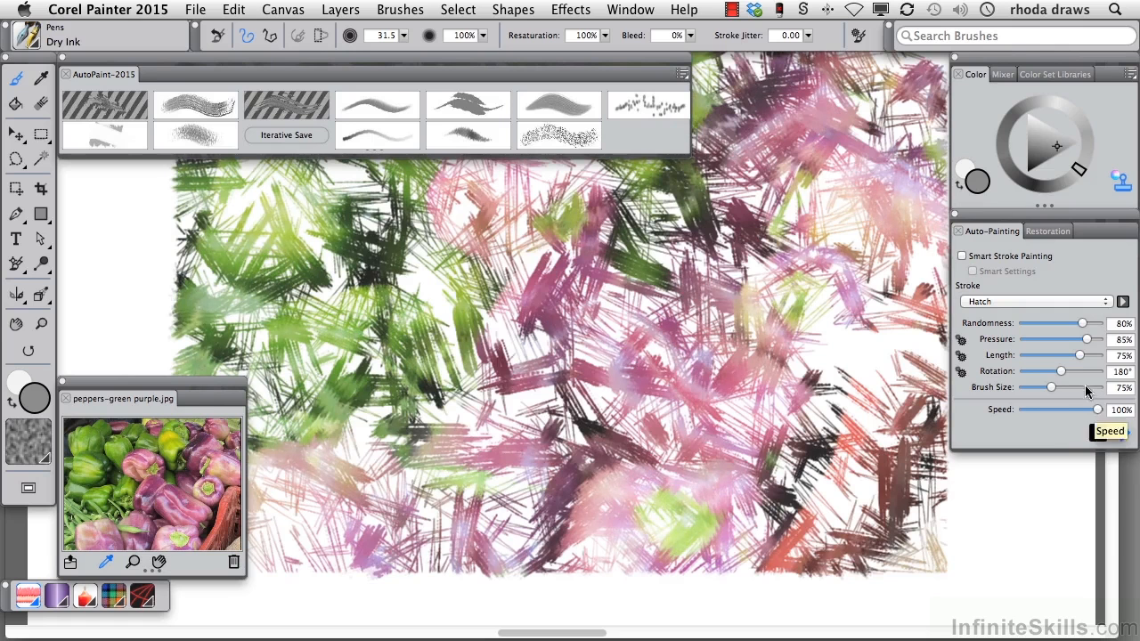
Step: Auto-paint with the Zig Zag stroke over the hatched peppers, using colours cloned from the photo
left_click(1105, 302)
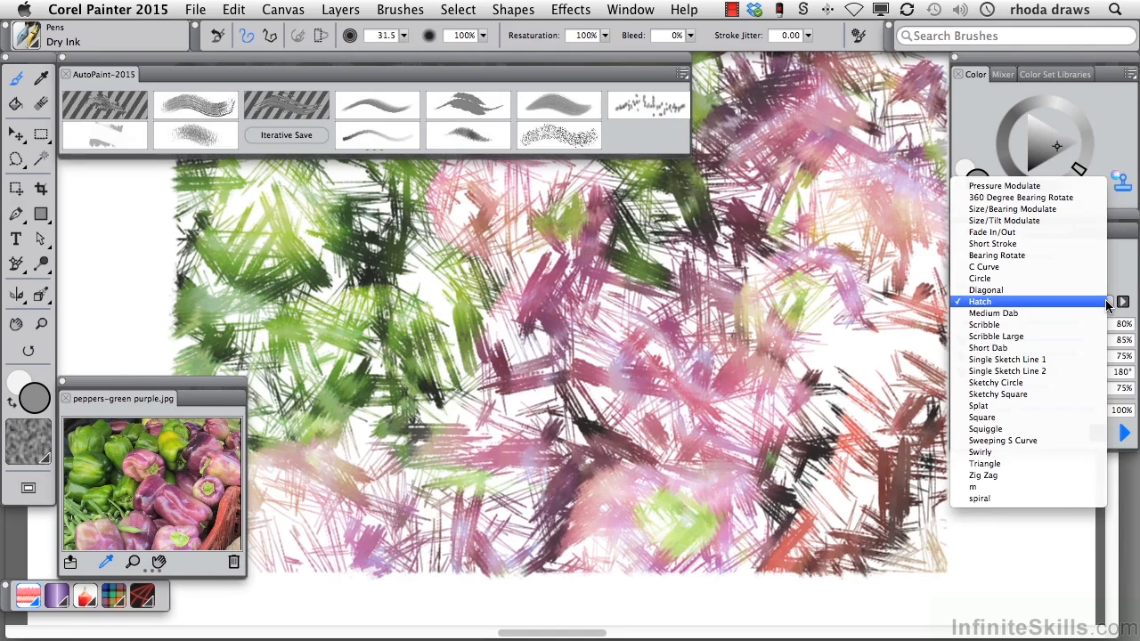
left_click(1010, 475)
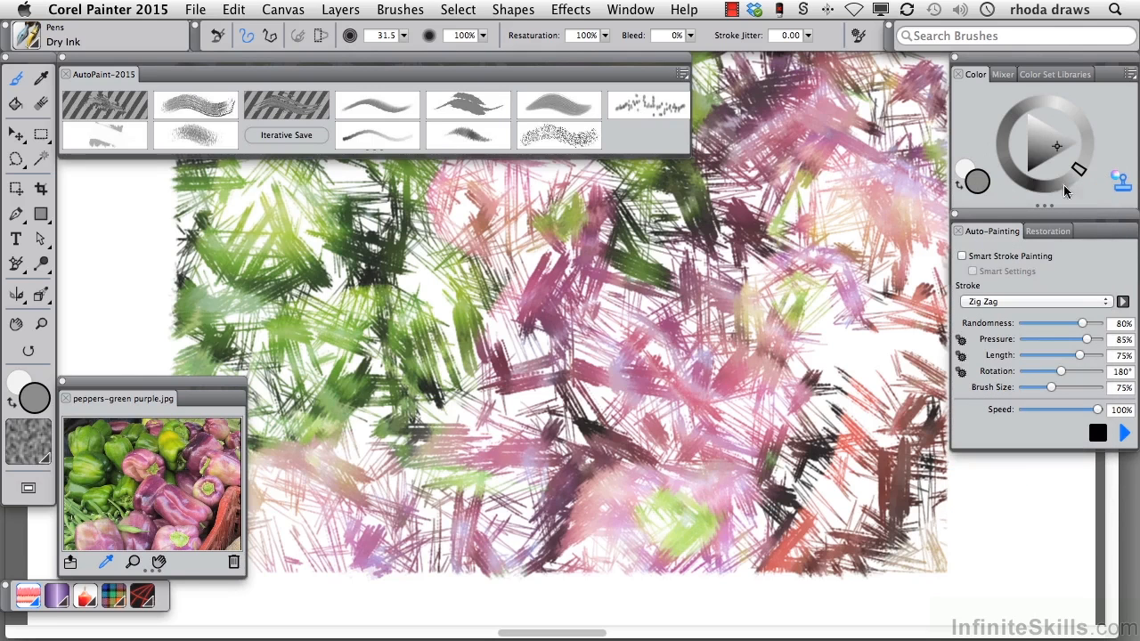
left_click(1123, 433)
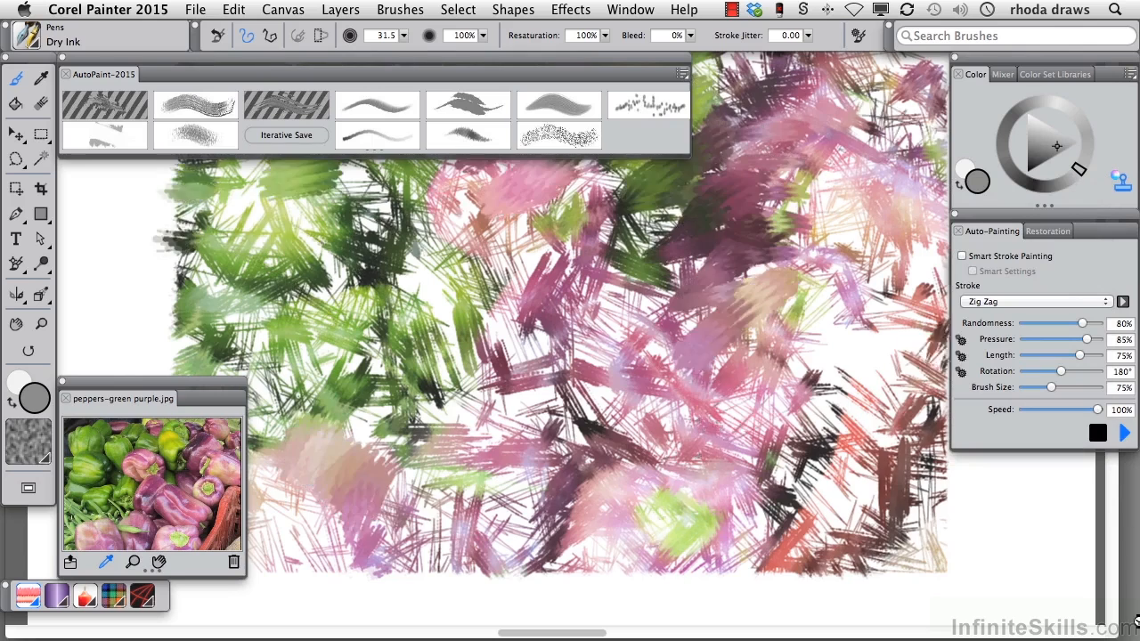